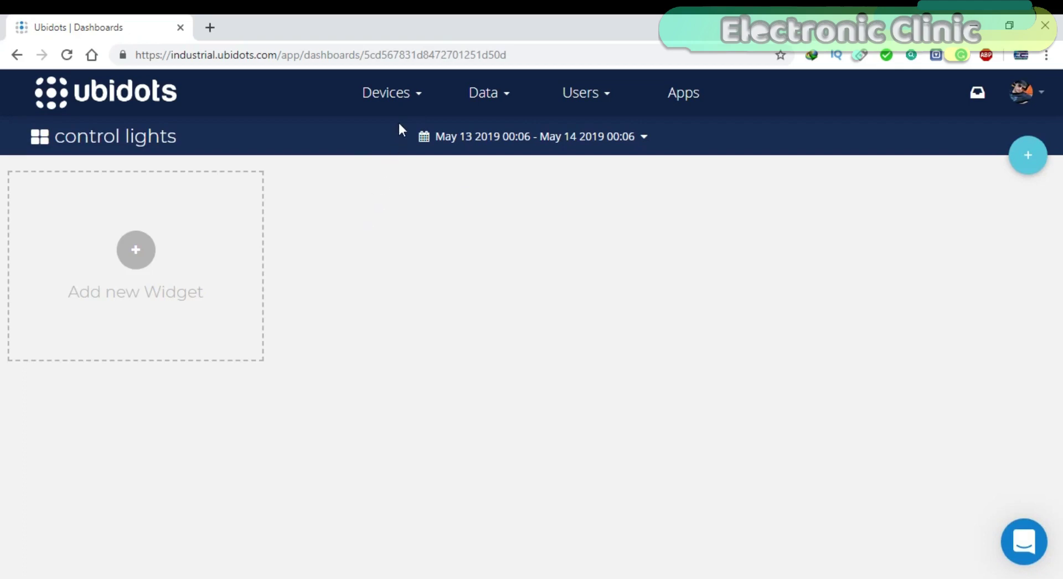
# Step: Go to the Devices page and start adding a new device of the Blank type
pyautogui.click(413, 100)
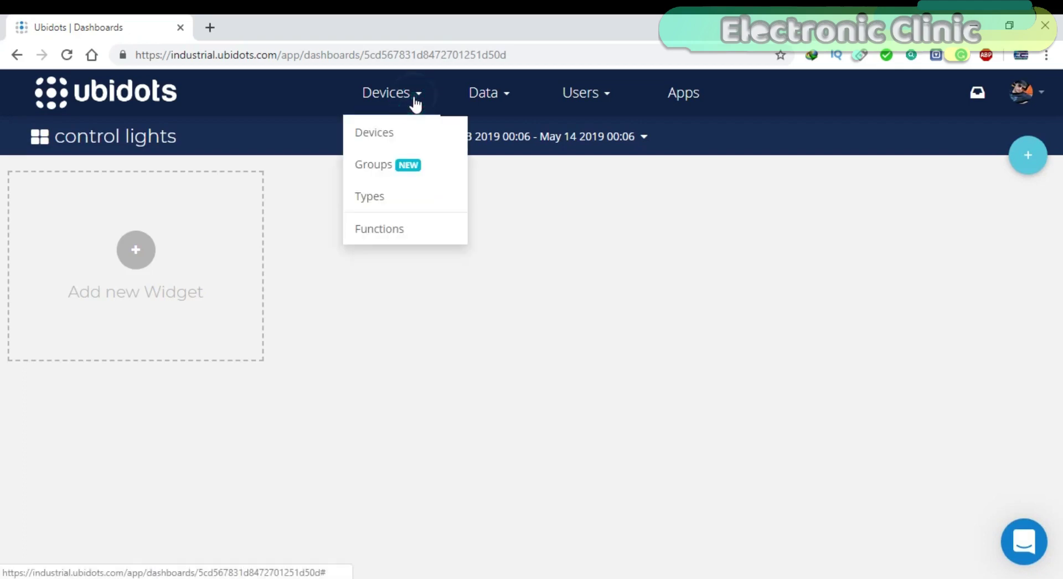
pyautogui.click(391, 136)
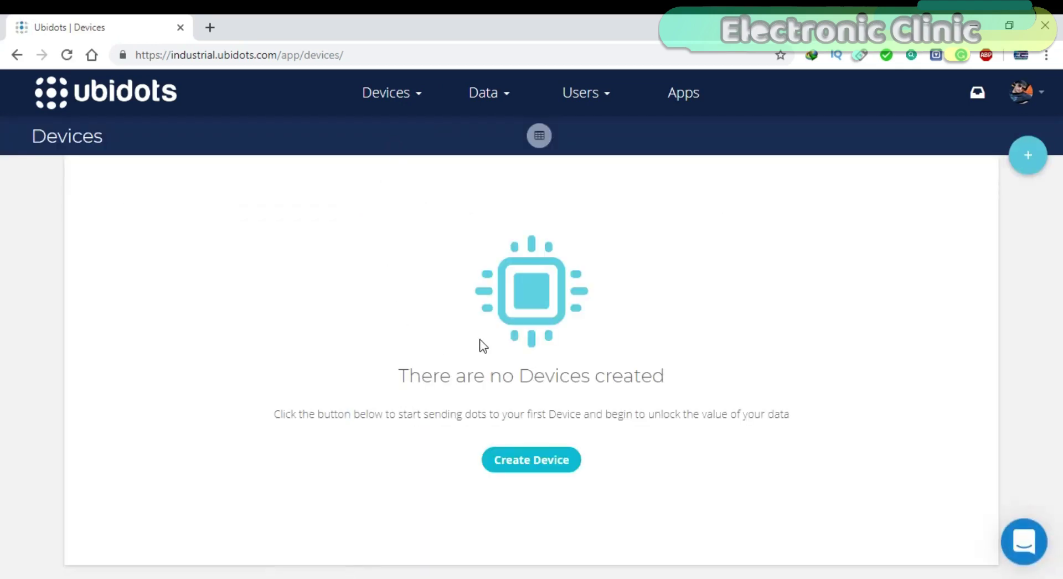
pyautogui.click(536, 134)
pyautogui.click(526, 464)
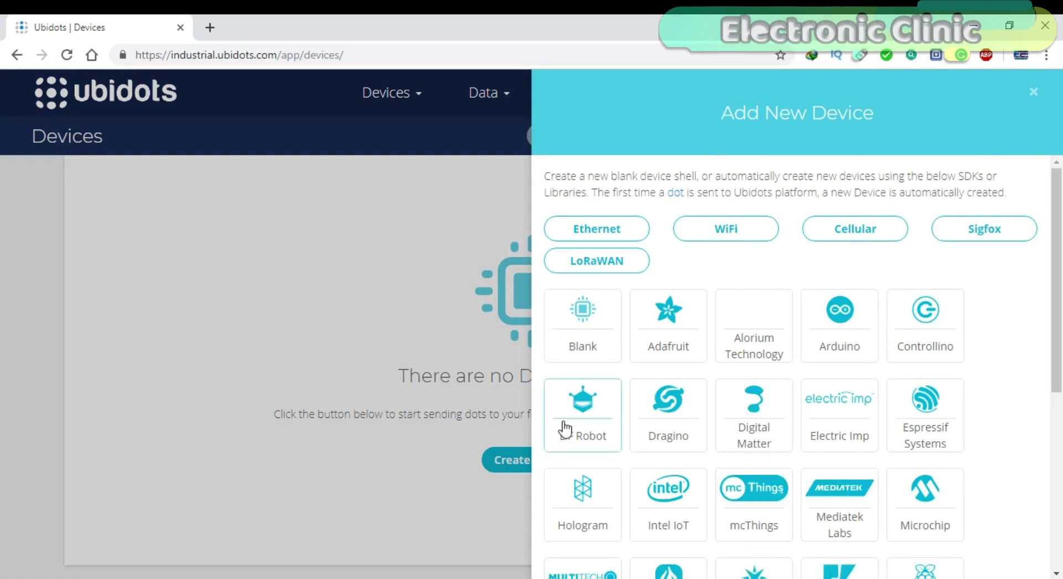
pyautogui.click(586, 327)
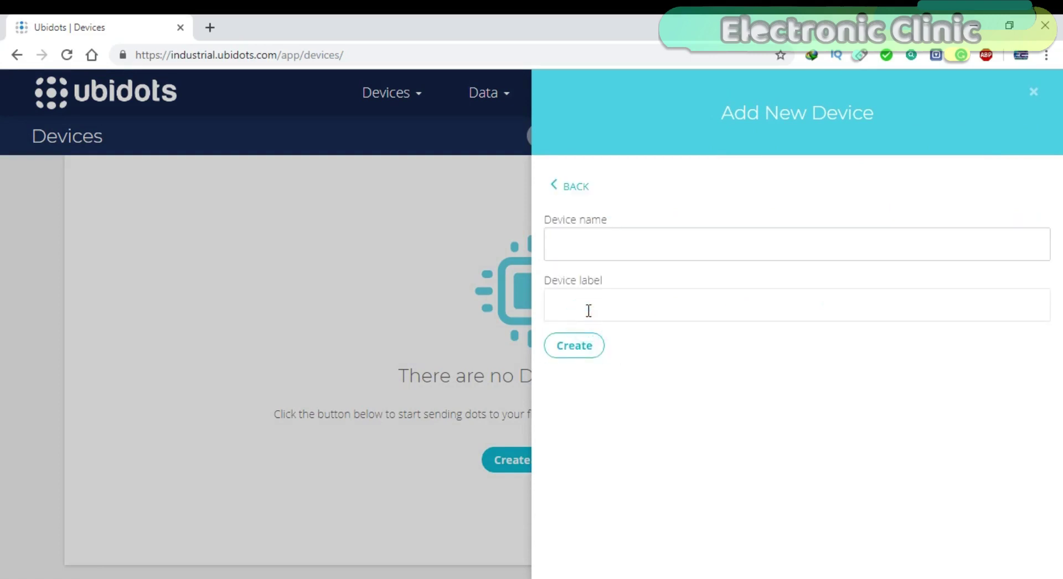
pyautogui.click(574, 243)
# Step: Switch to the Control_Lights sketch in the Arduino IDE and copy the DEVICE_LABEL value load_management
pyautogui.moveTo(631, 575)
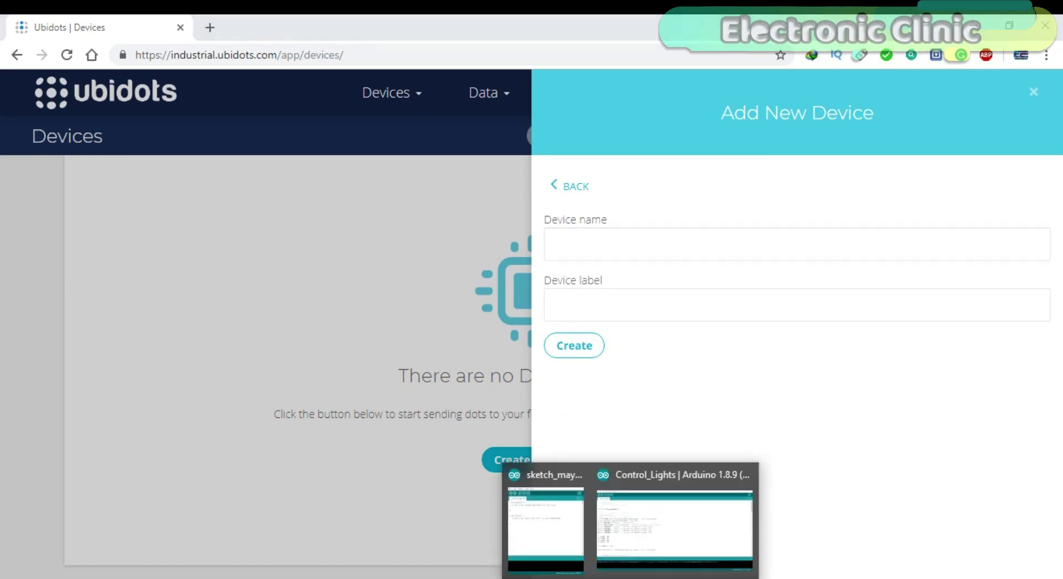
pyautogui.click(647, 534)
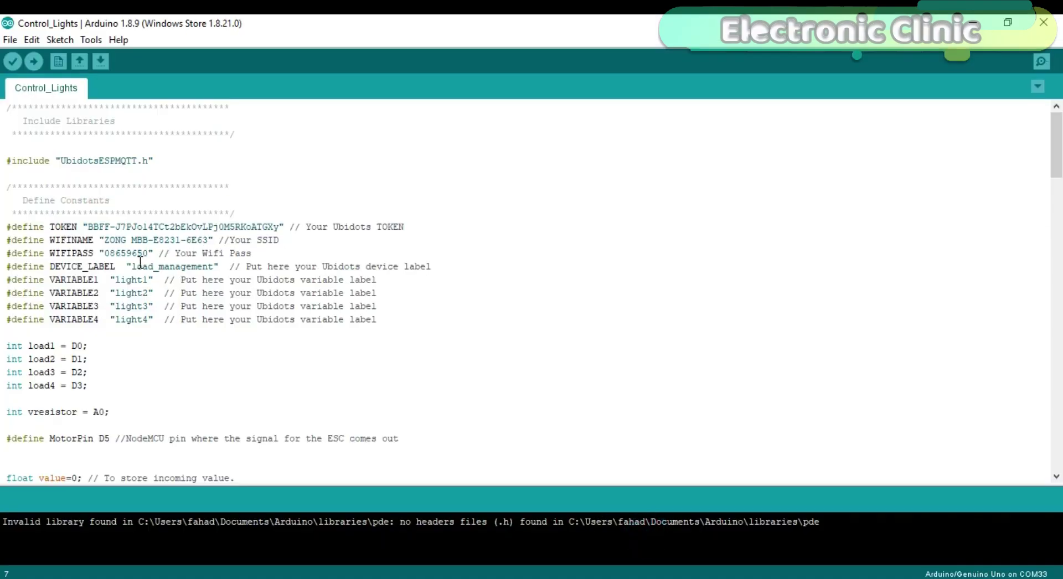
pyautogui.moveTo(134, 269); pyautogui.dragTo(208, 268)
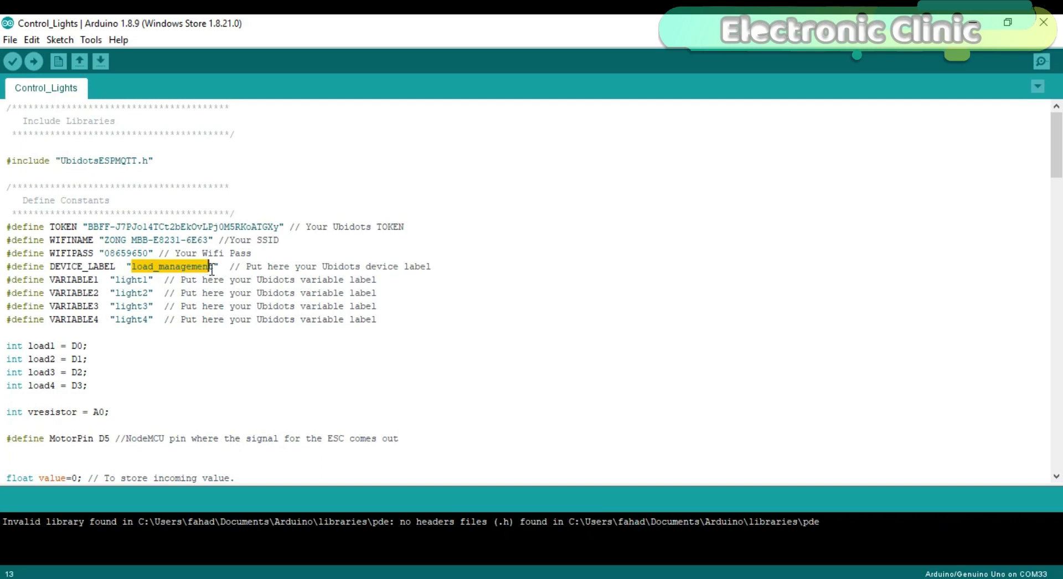
pyautogui.rightClick(204, 268)
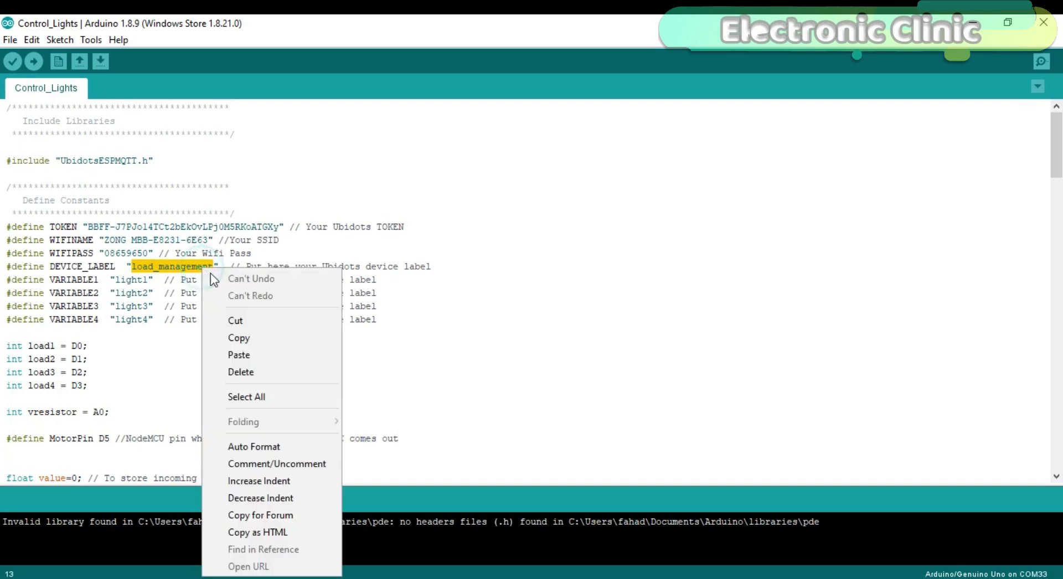
pyautogui.click(244, 334)
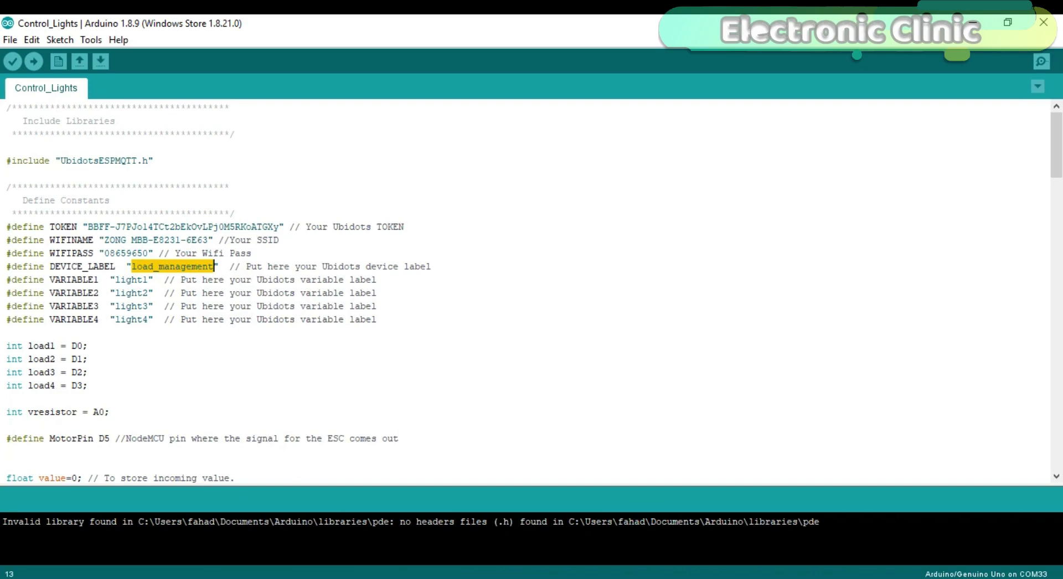
# Step: Back in Ubidots, create the blank device with the copied name load_management and open it from the card view
pyautogui.hotkey('alt', 'Tab')
pyautogui.rightClick(578, 242)
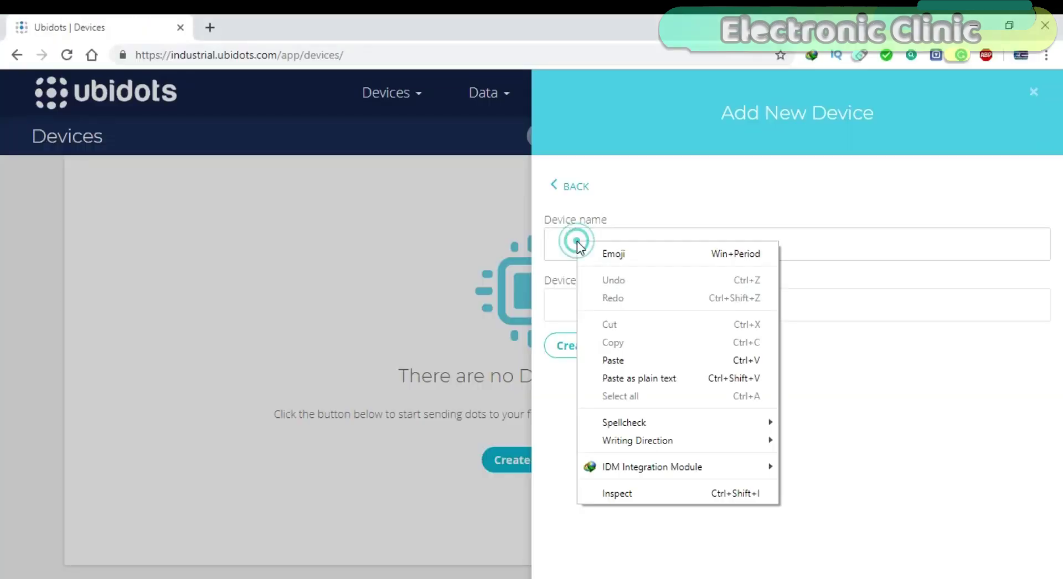
pyautogui.click(615, 358)
pyautogui.click(588, 354)
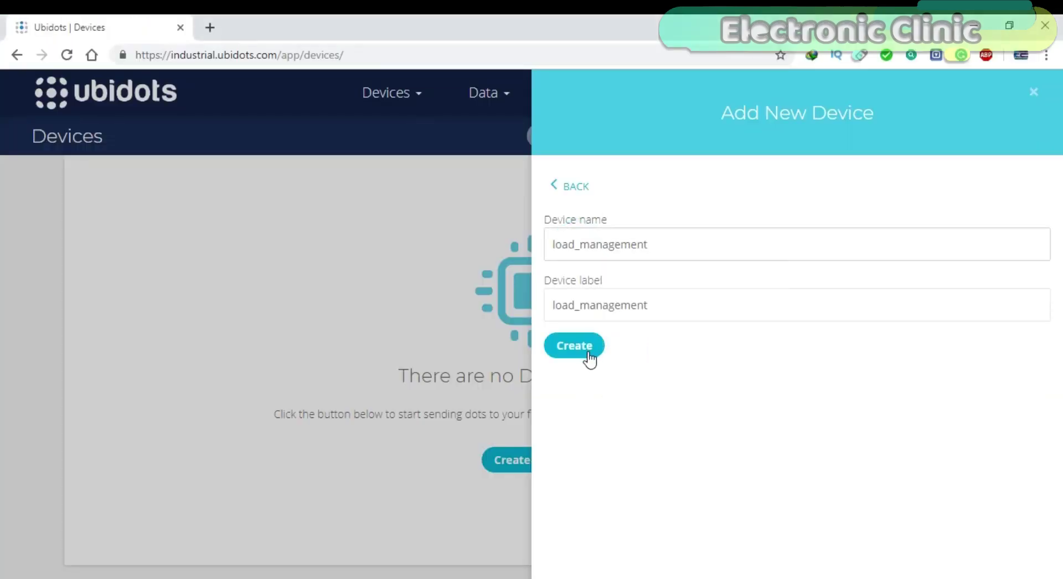
pyautogui.click(588, 354)
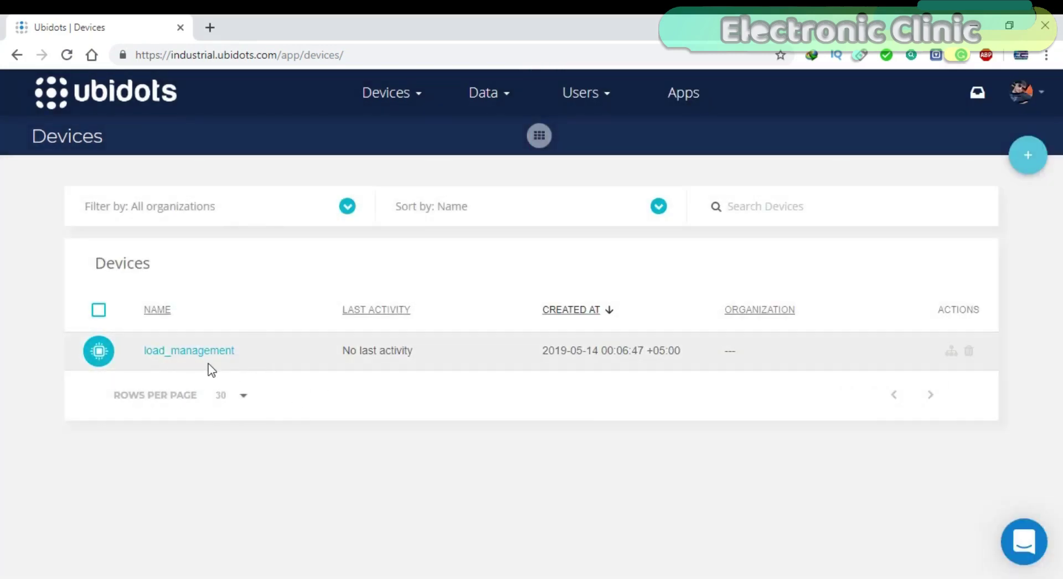
pyautogui.click(540, 136)
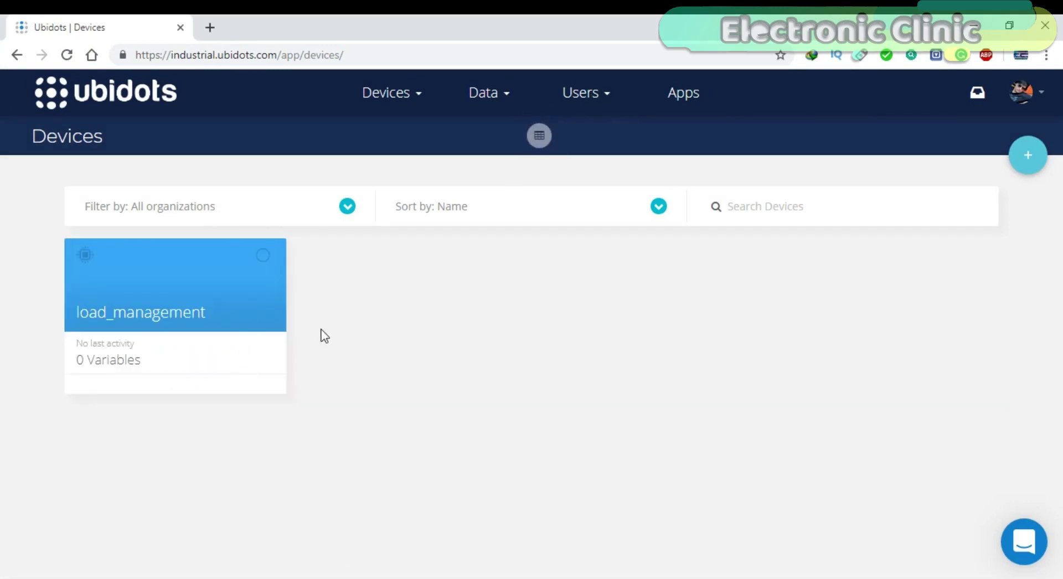
pyautogui.click(210, 279)
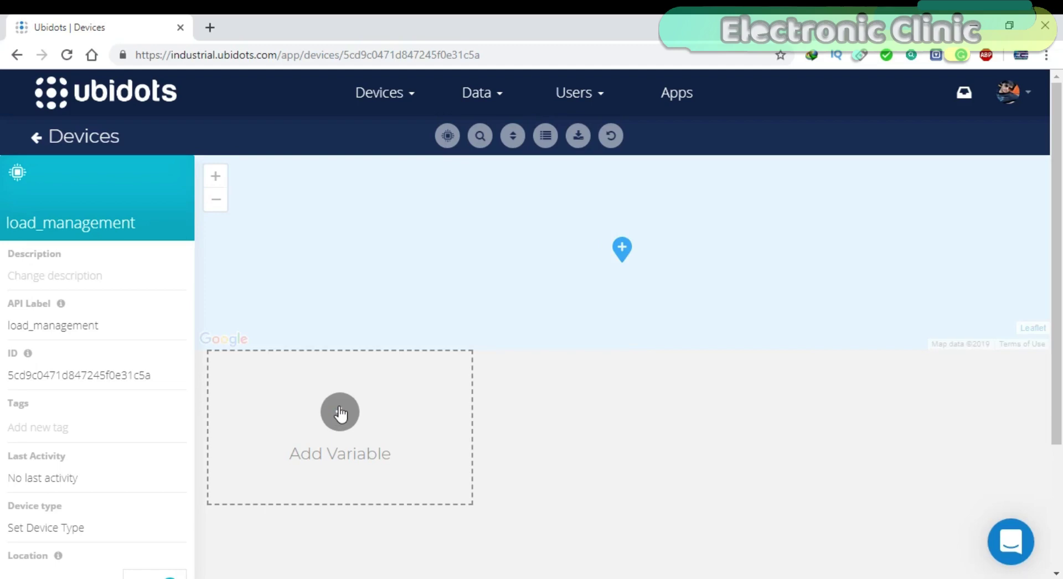
# Step: Switch to the Control_Lights sketch in the Arduino IDE and copy the VARIABLE1 label light1
pyautogui.moveTo(625, 578)
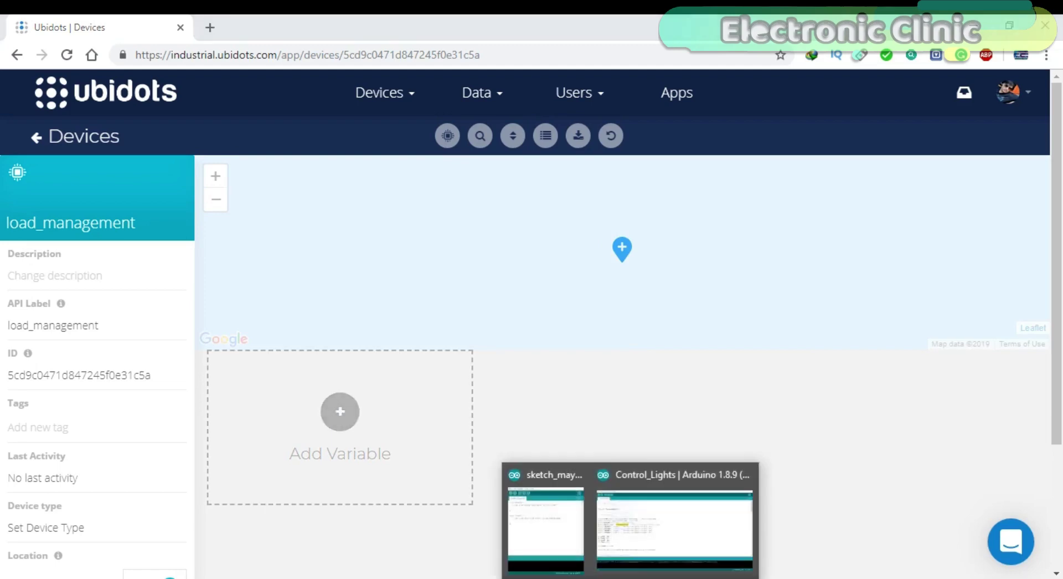
pyautogui.click(637, 537)
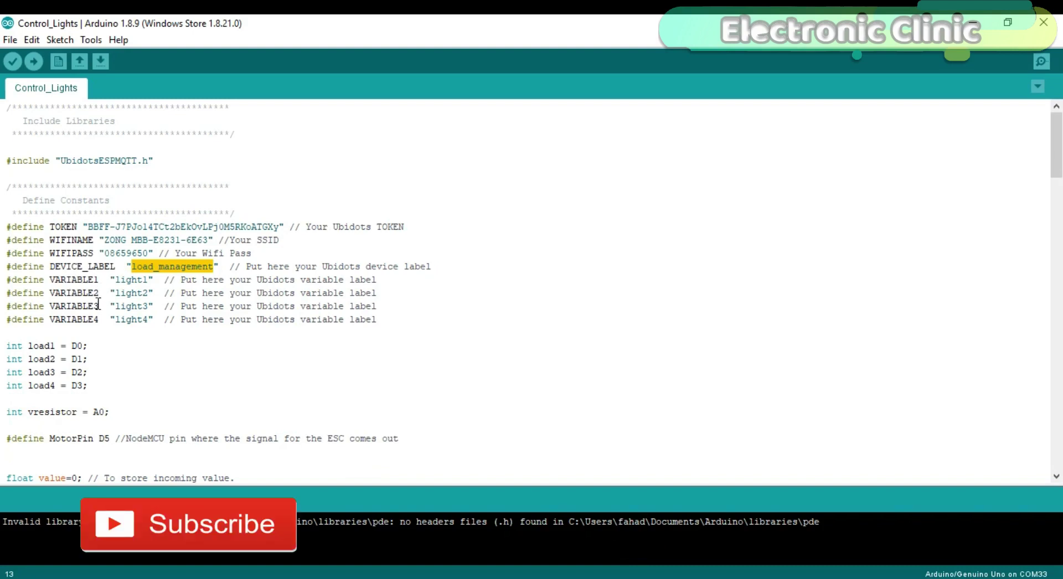
pyautogui.doubleClick(131, 280)
pyautogui.rightClick(132, 281)
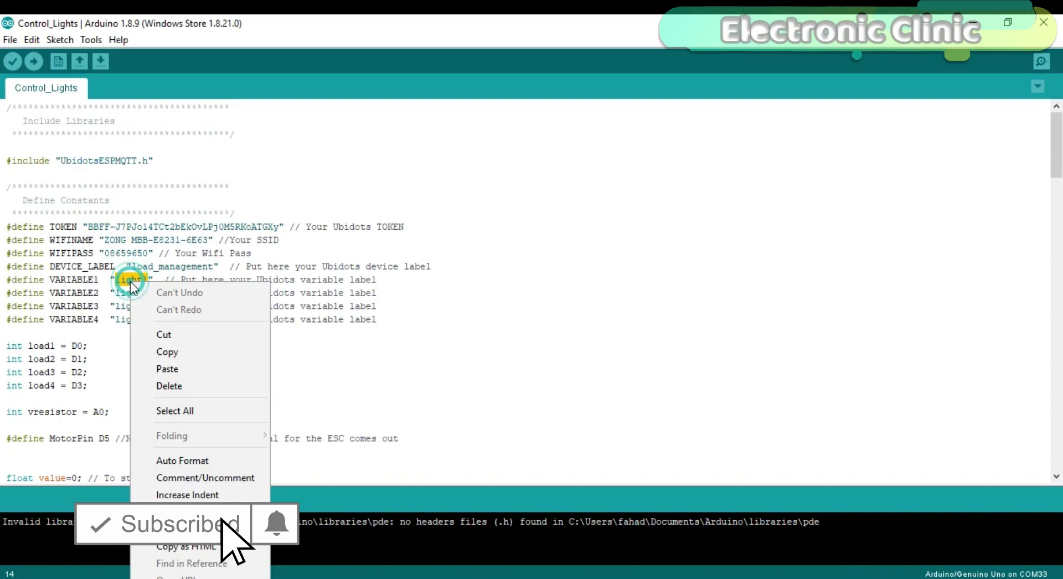
pyautogui.click(147, 350)
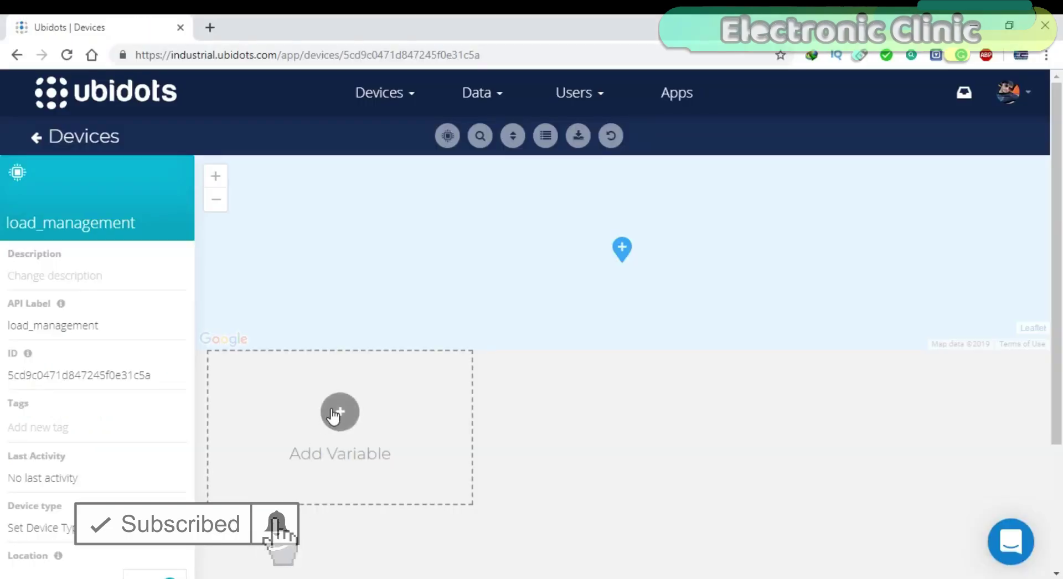
# Step: In Ubidots, add two raw variables named light1 and light2 to the load_management device
pyautogui.click(339, 412)
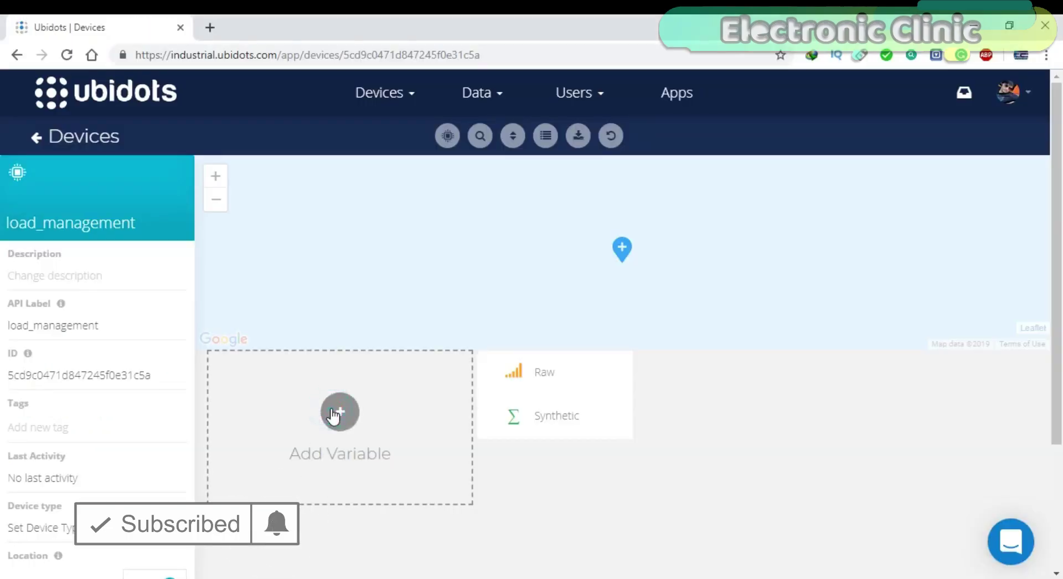
pyautogui.click(561, 380)
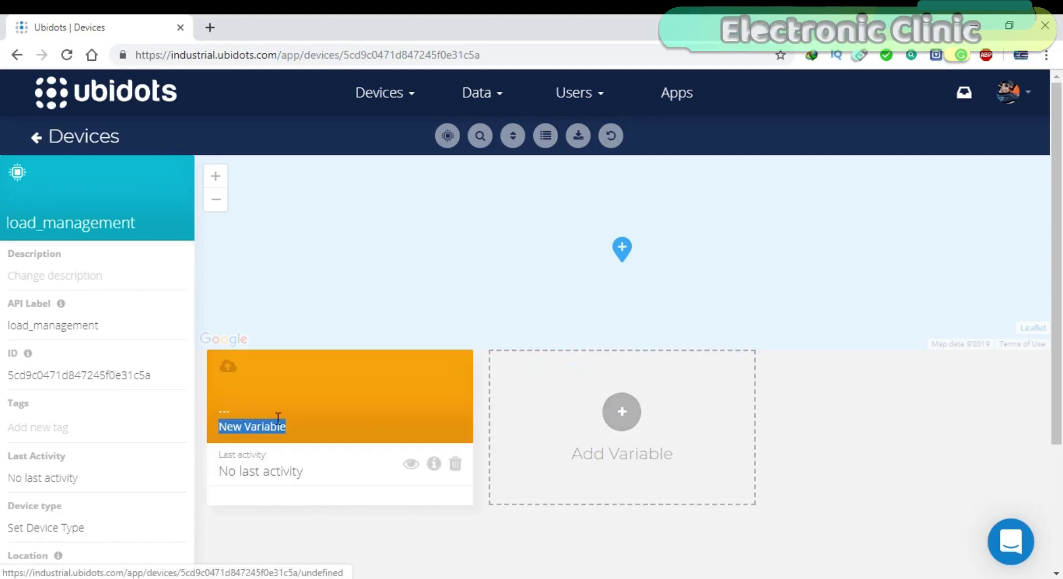
pyautogui.write('light1')
pyautogui.click(621, 411)
pyautogui.click(807, 373)
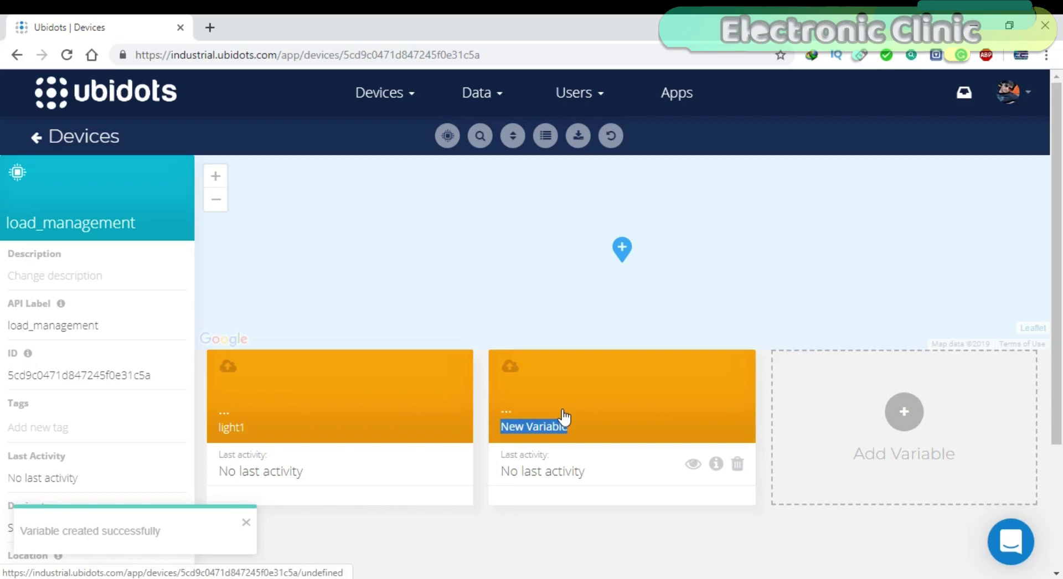
pyautogui.write('light1')
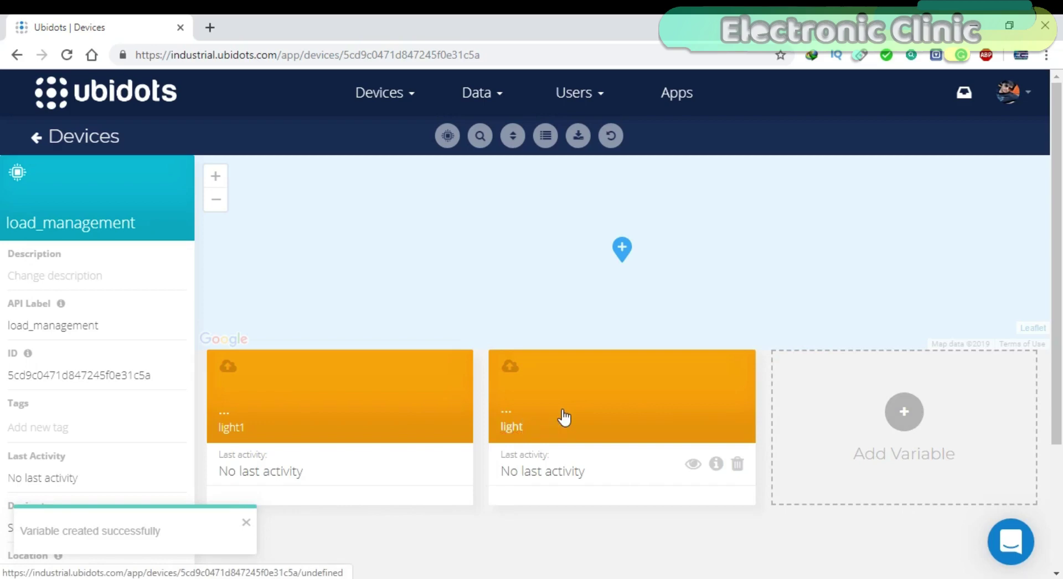
# Step: Add two more raw variables named light3 and light4 to the load_management device
pyautogui.click(903, 413)
pyautogui.click(912, 406)
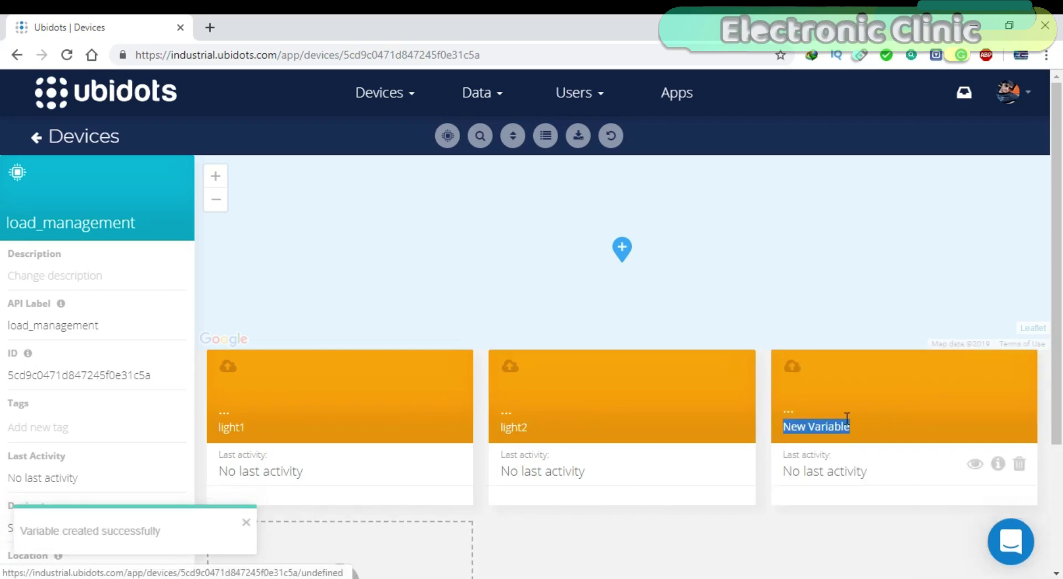
pyautogui.write('light1')
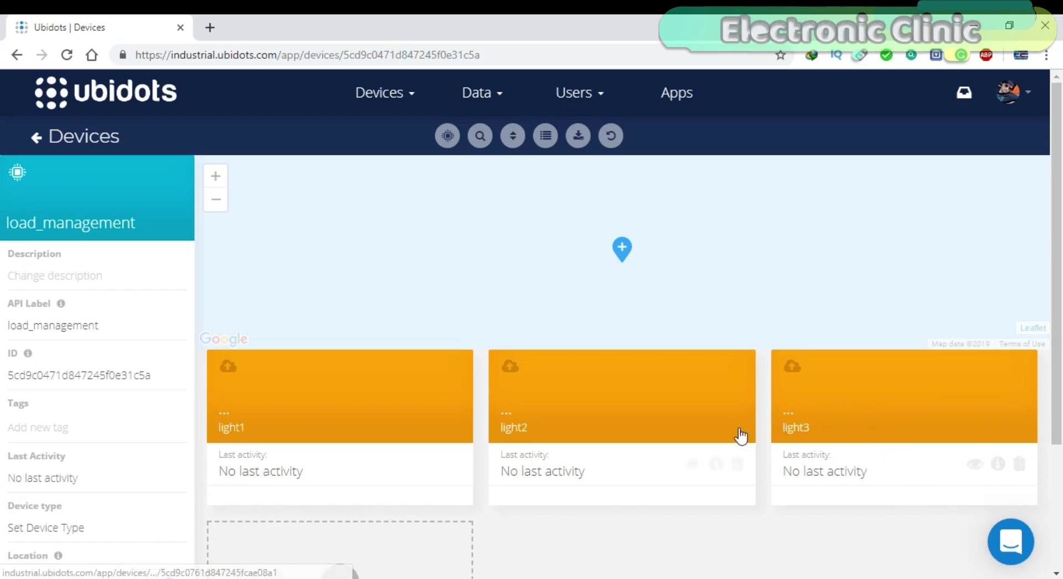
pyautogui.scroll(-3, 480, 414)
pyautogui.click(342, 424)
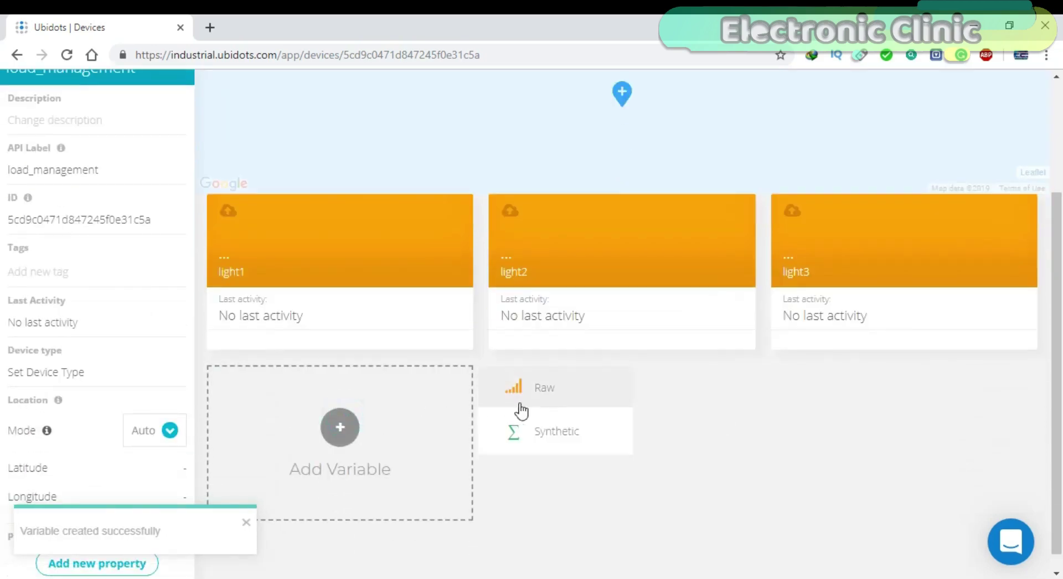
pyautogui.click(558, 396)
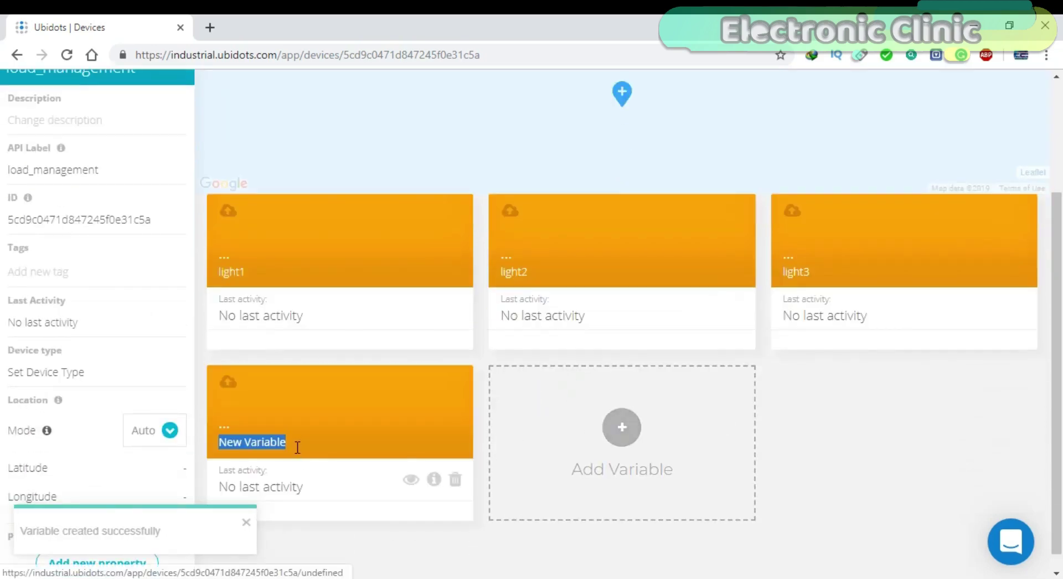
pyautogui.write('light1')
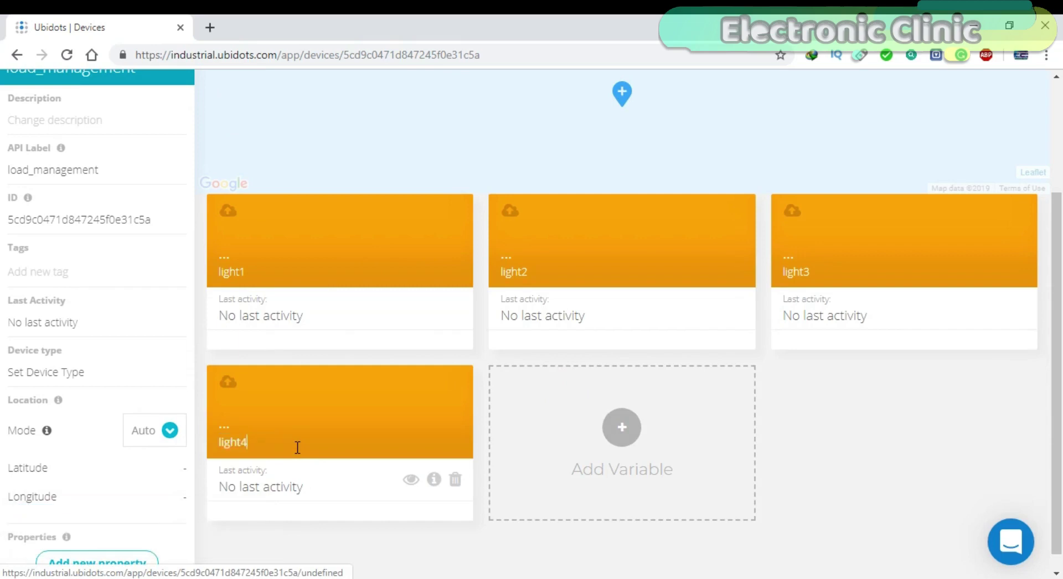
pyautogui.click(854, 451)
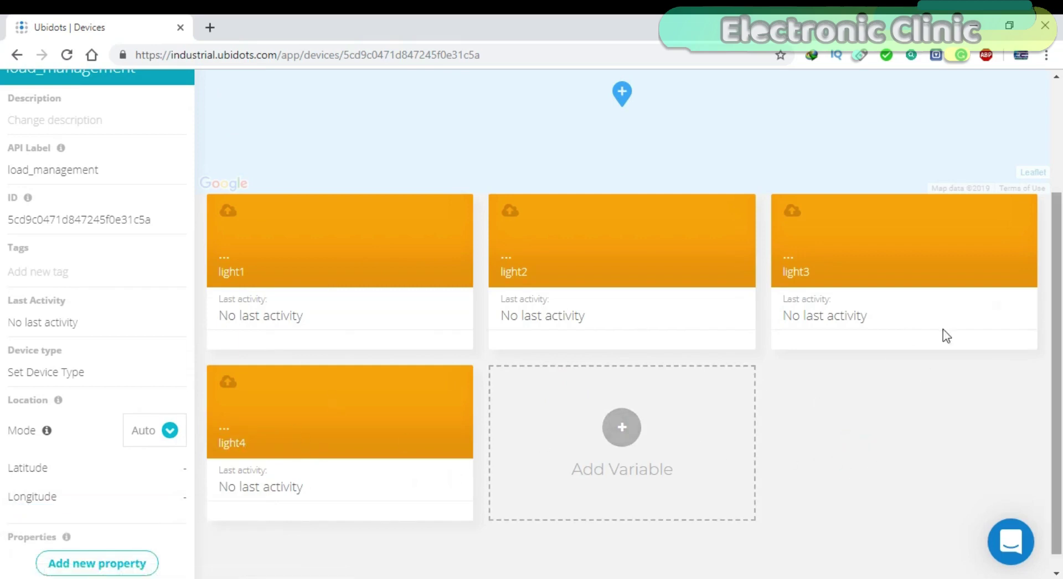
# Step: Leave the device page and open the control lights dashboard
pyautogui.scroll(3, 842, 362)
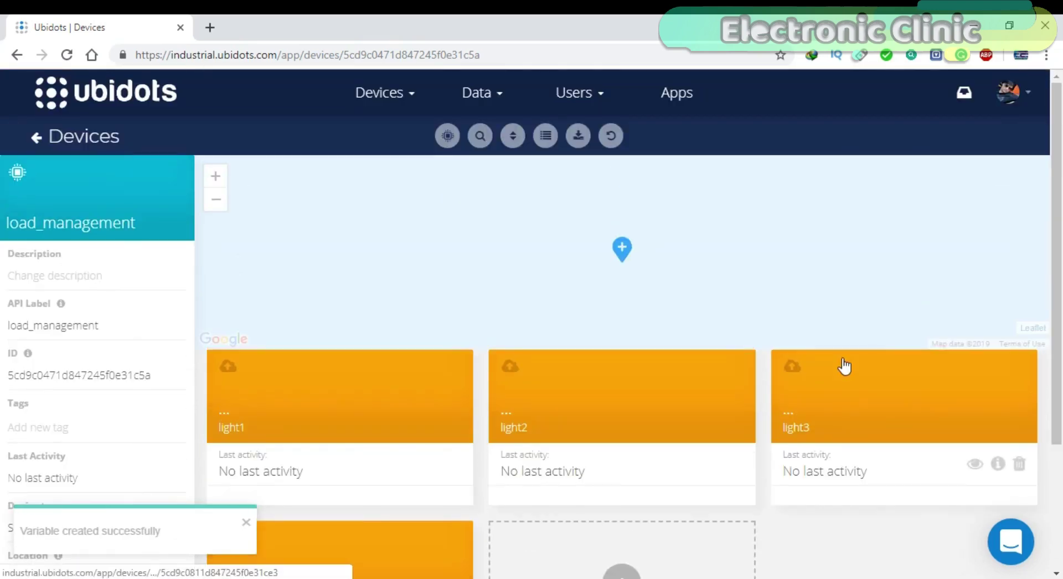
pyautogui.click(475, 104)
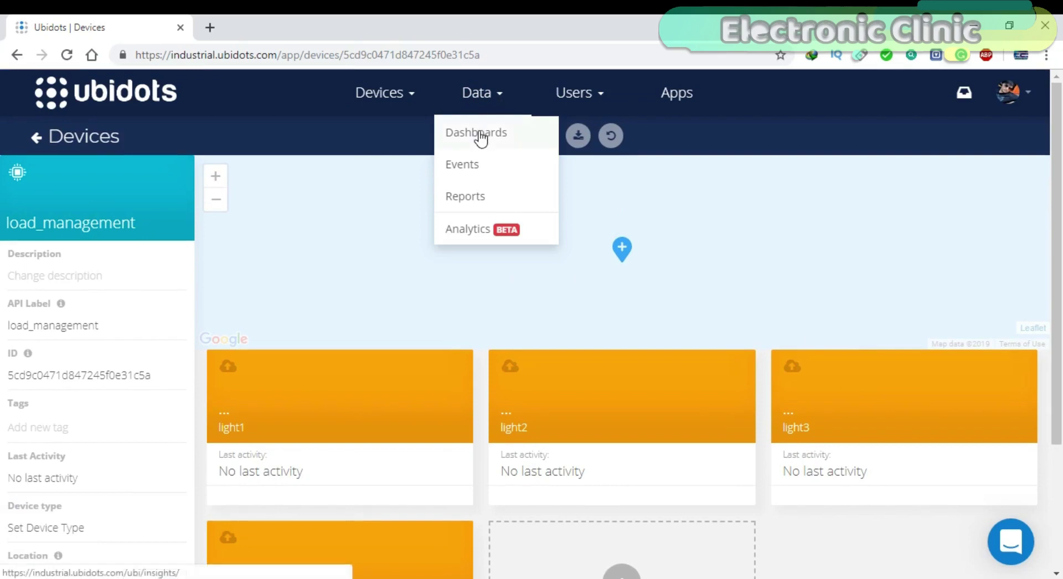
pyautogui.click(480, 133)
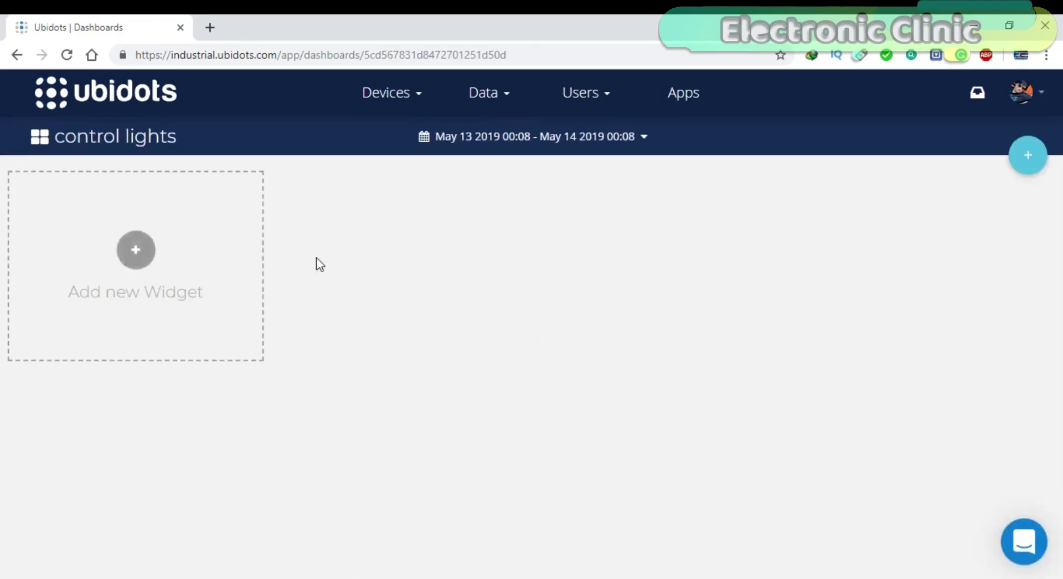
# Step: Add a Switch widget for the load_management variable light1, with off value 0 and on value 1
pyautogui.click(137, 252)
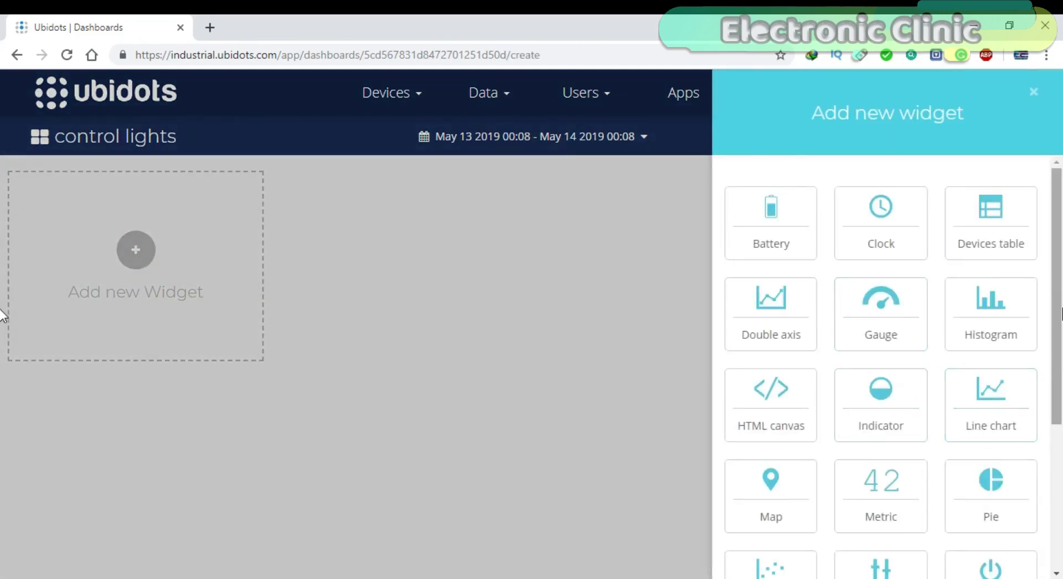
pyautogui.scroll(-1, 1057, 332)
pyautogui.scroll(-2, 1057, 332)
pyautogui.click(992, 466)
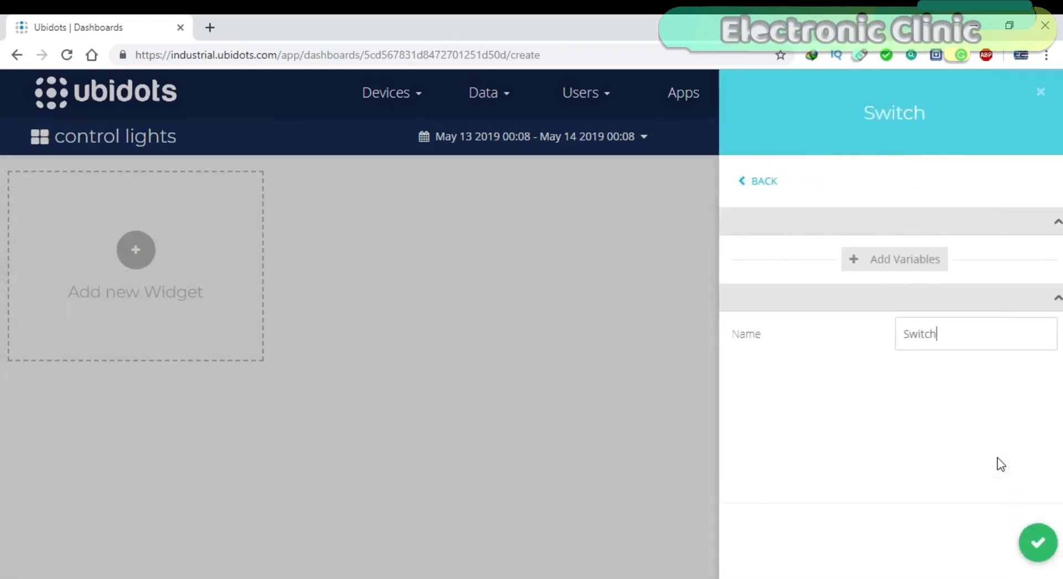
pyautogui.click(880, 256)
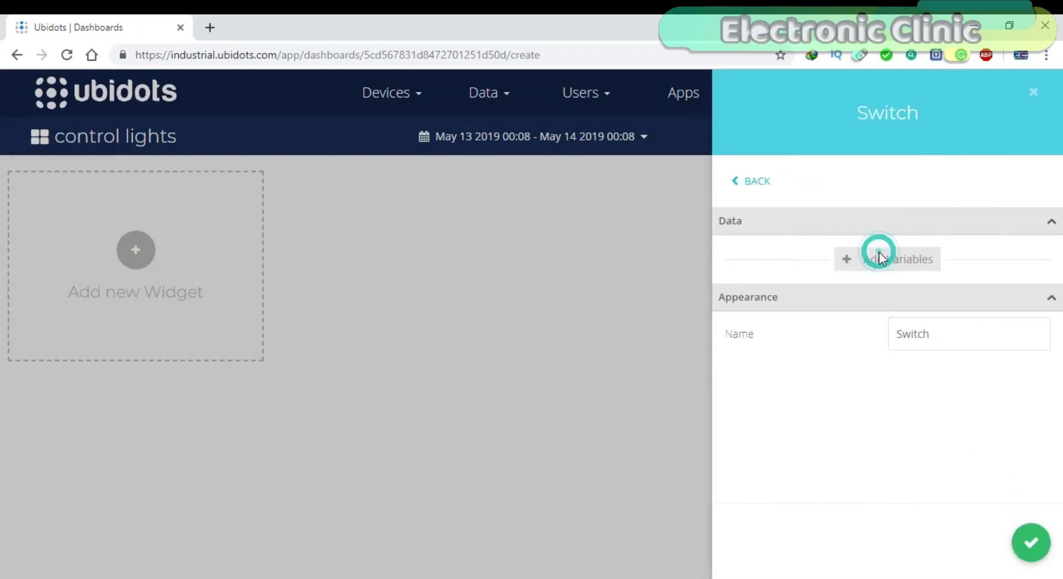
pyautogui.click(399, 320)
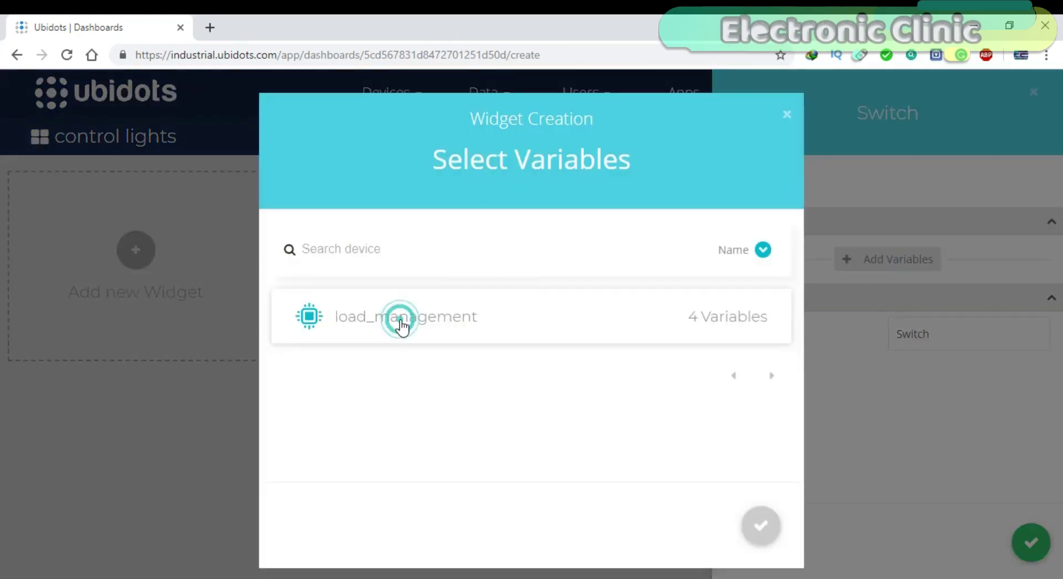
pyautogui.scroll(-2, 434, 313)
pyautogui.scroll(2, 434, 314)
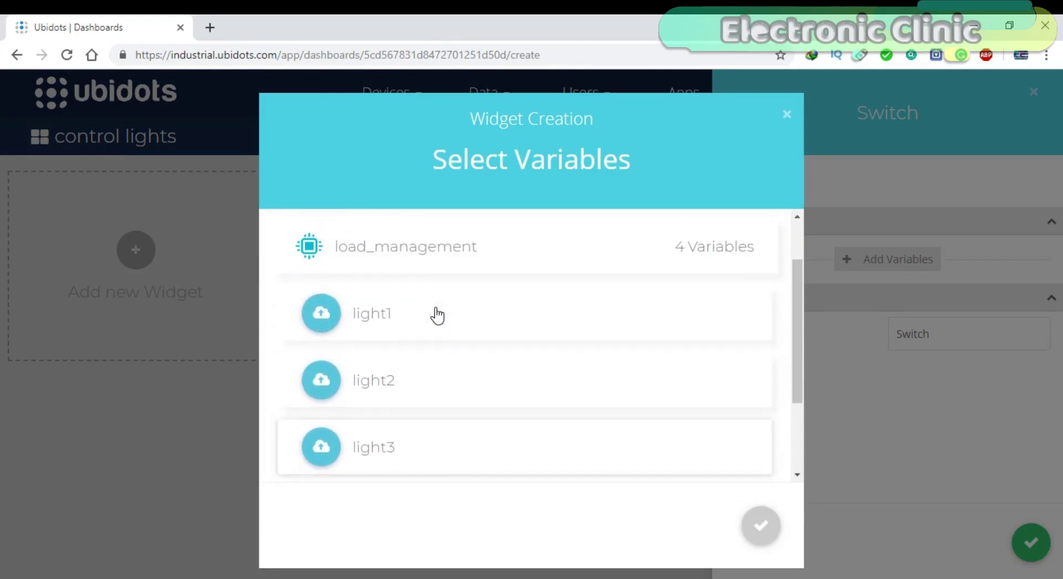
pyautogui.click(382, 344)
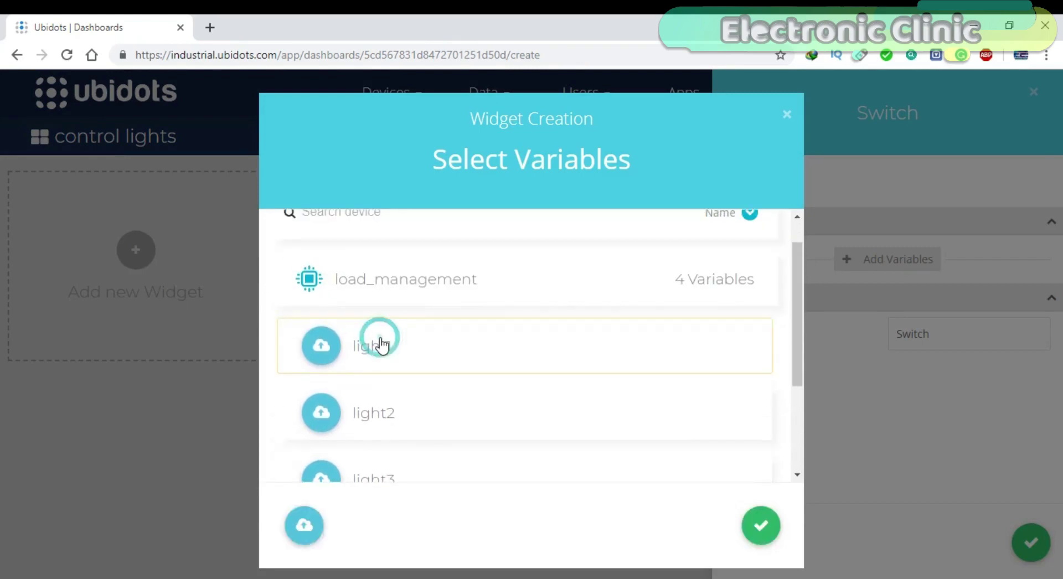
pyautogui.click(768, 529)
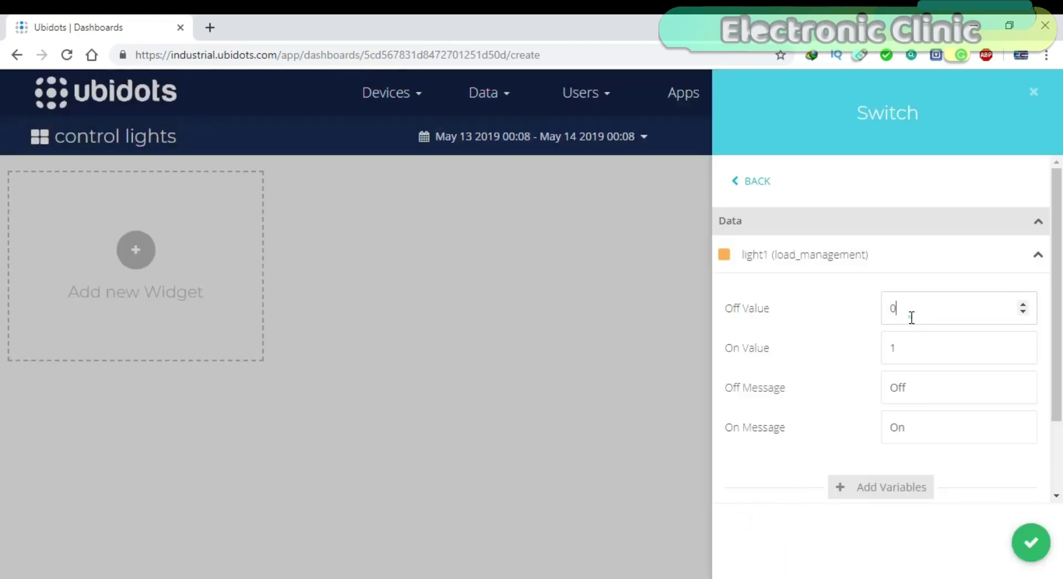
pyautogui.click(908, 348)
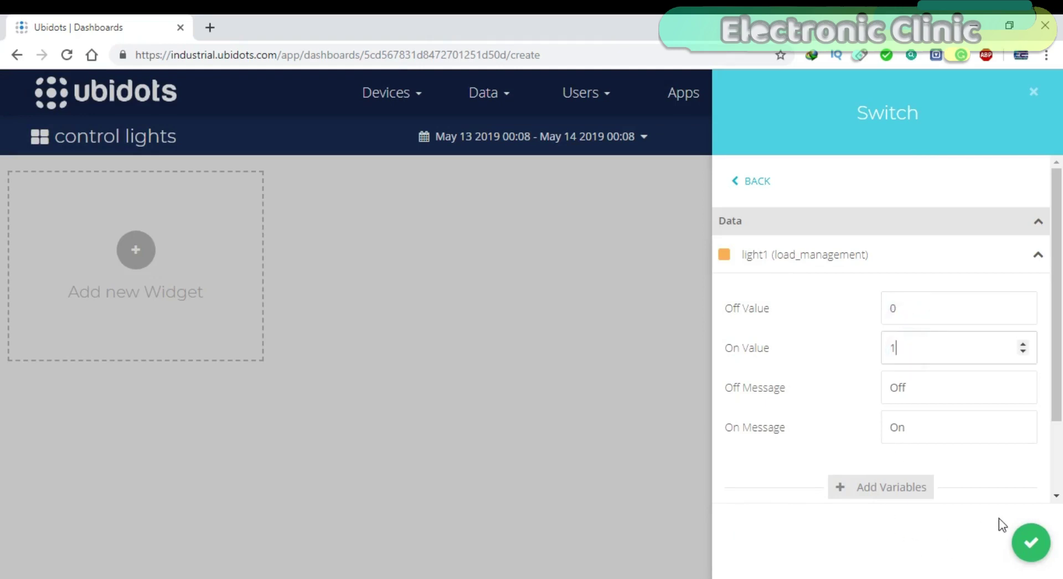
pyautogui.click(1026, 536)
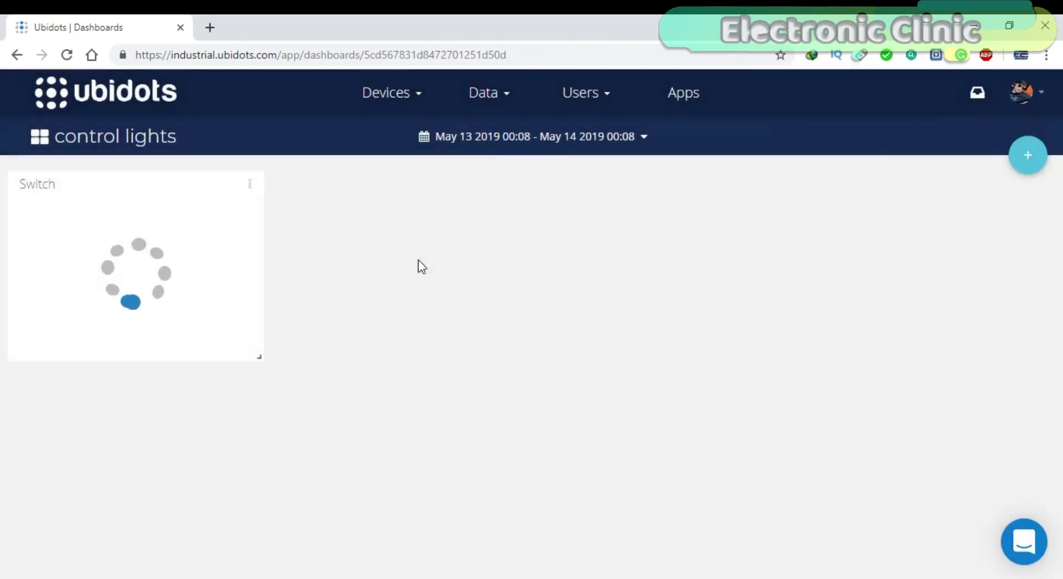
# Step: Start a second Switch widget and assign it the light2 variable from load_management
pyautogui.click(1034, 161)
pyautogui.scroll(-2, 969, 399)
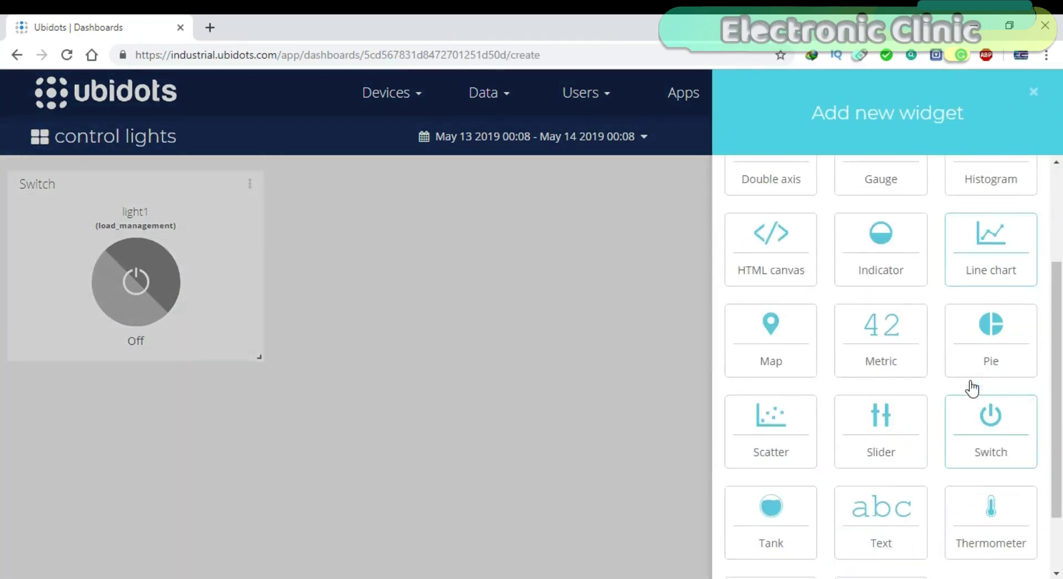
pyautogui.click(1008, 423)
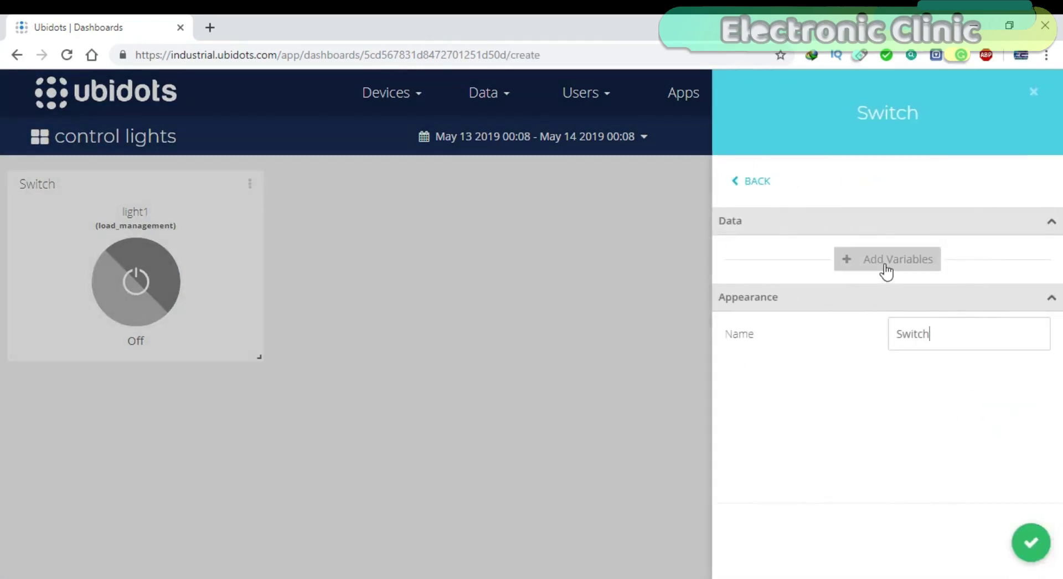
pyautogui.click(884, 265)
pyautogui.click(535, 313)
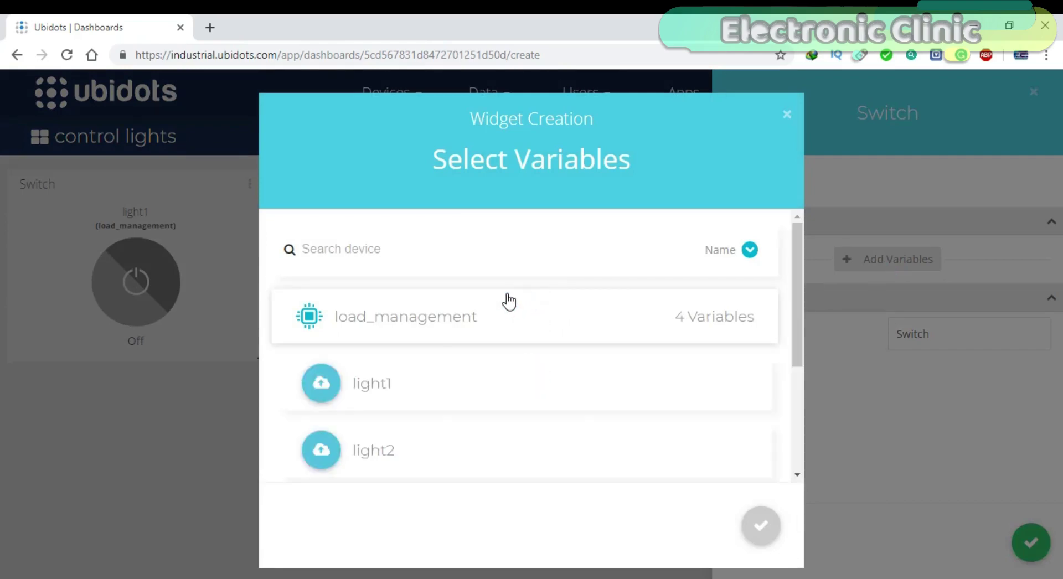
pyautogui.scroll(-3, 509, 302)
pyautogui.click(441, 316)
pyautogui.click(760, 524)
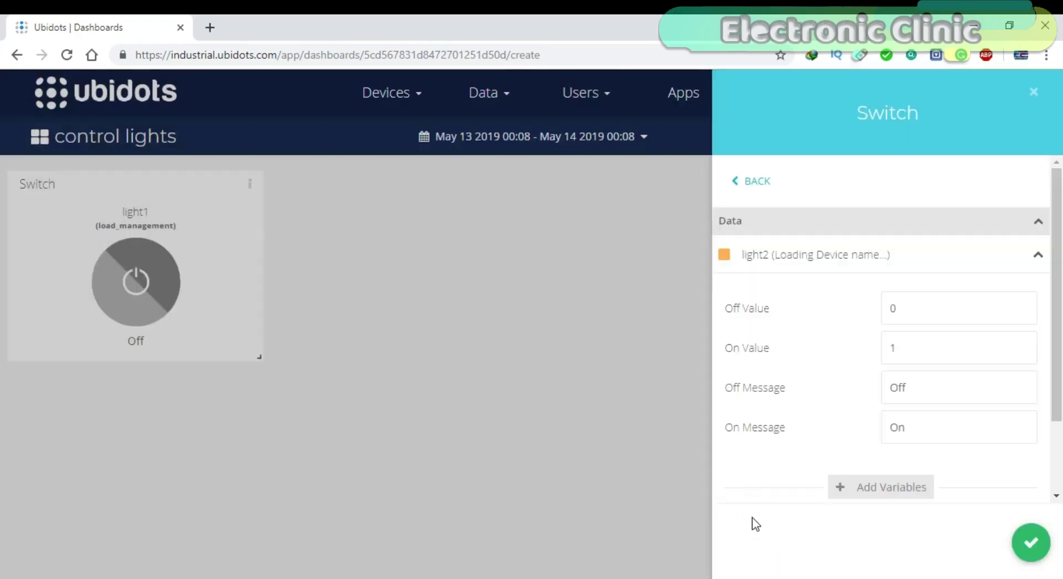
# Step: Set the light2 switch's off value to 2 and on value to 3, and save the widget
pyautogui.click(910, 307)
pyautogui.write('2')
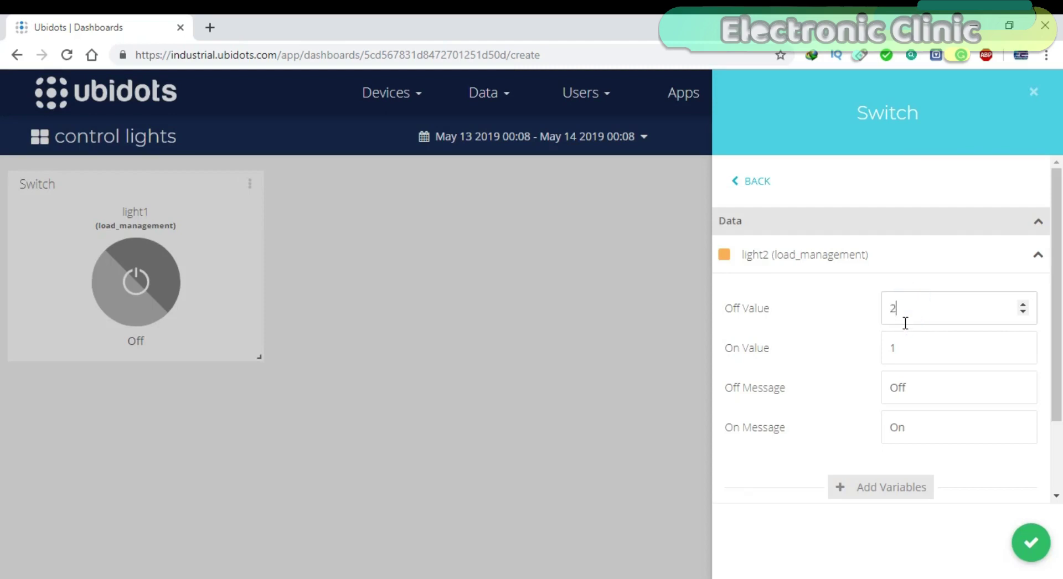
pyautogui.click(911, 352)
pyautogui.write('3')
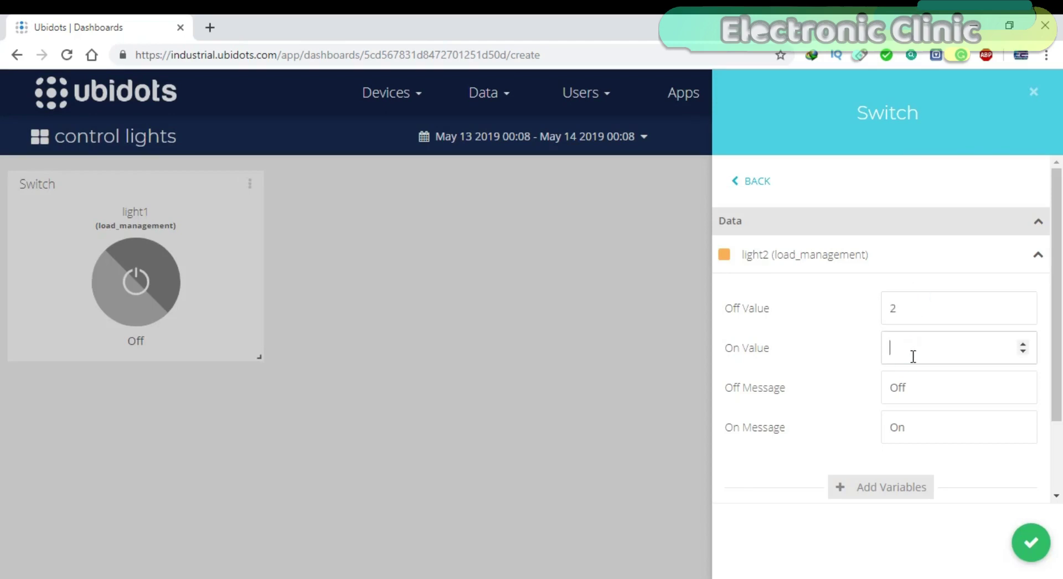
pyautogui.click(1030, 543)
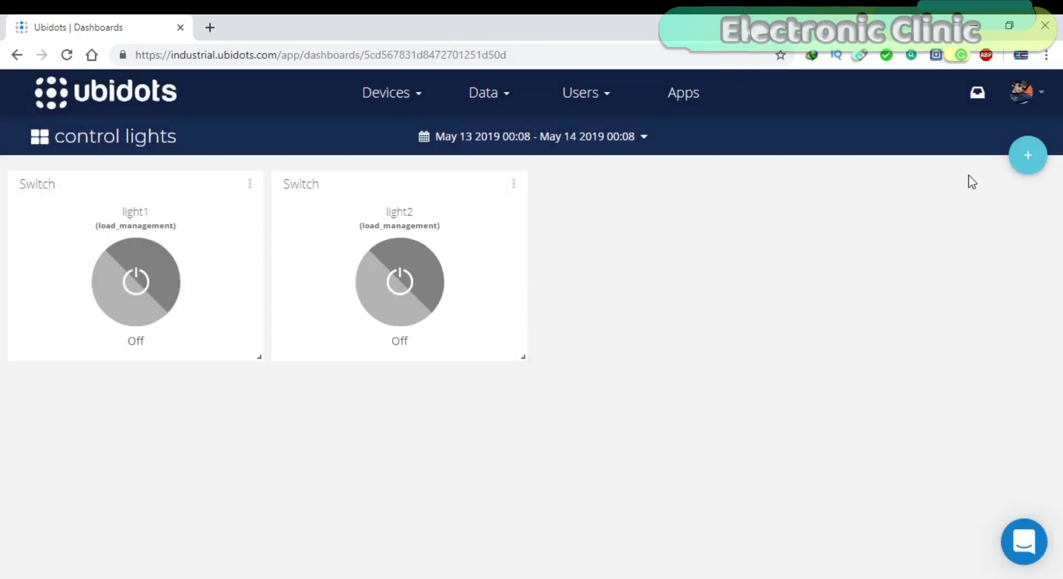
# Step: Start a third Switch widget and assign it the light3 variable from load_management
pyautogui.click(1028, 159)
pyautogui.click(991, 565)
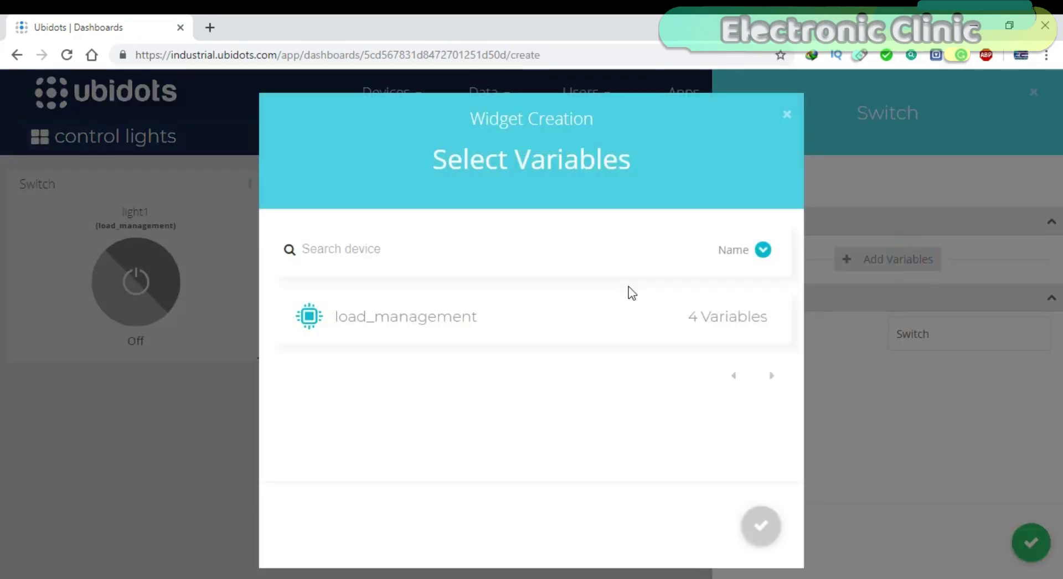
pyautogui.click(496, 317)
pyautogui.click(491, 318)
pyautogui.click(761, 525)
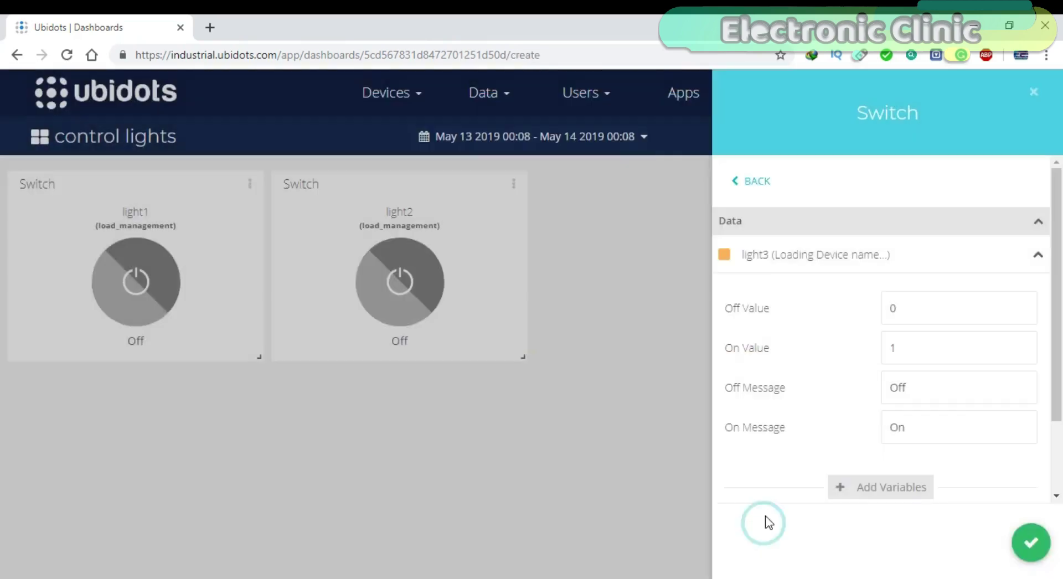
# Step: Set the light3 switch's off value to 4 and on value to 5, and save the widget
pyautogui.click(905, 306)
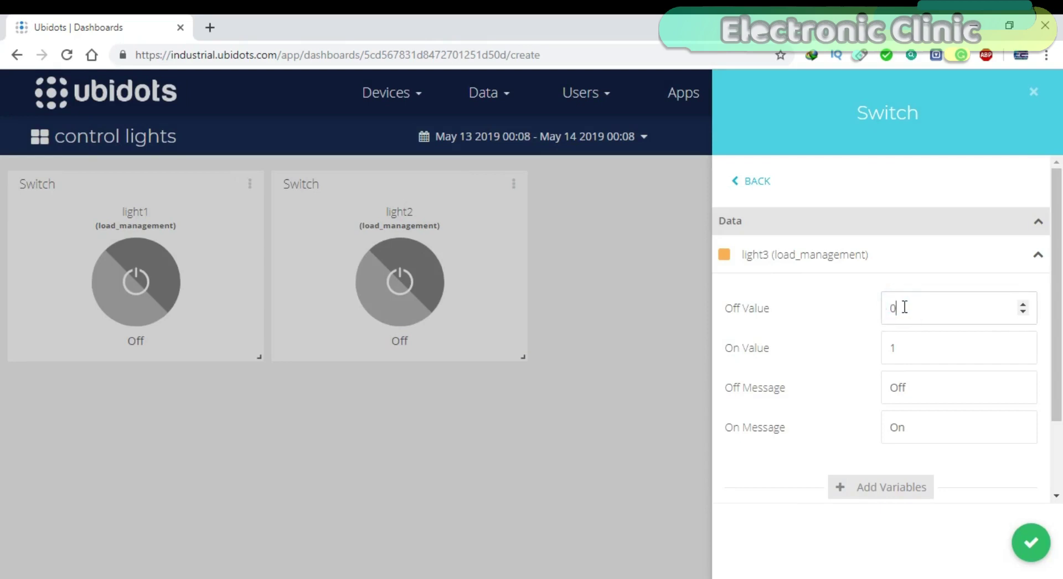
pyautogui.write('4')
pyautogui.click(907, 349)
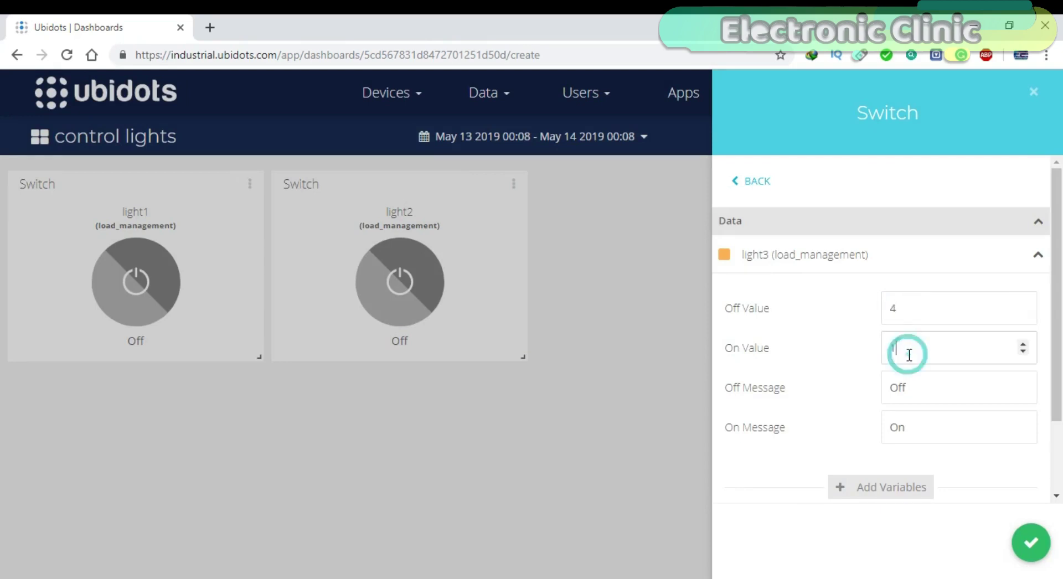
pyautogui.press('BackSpace')
pyautogui.write('5')
pyautogui.click(1030, 547)
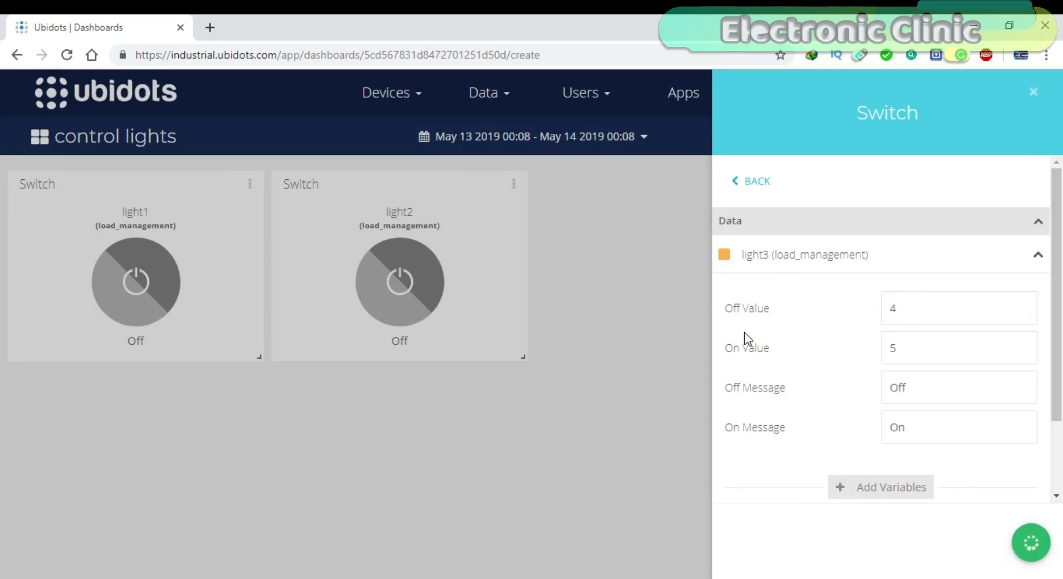
# Step: Start a fourth Switch widget and assign it the light4 variable from load_management
pyautogui.click(1033, 155)
pyautogui.scroll(-3, 984, 223)
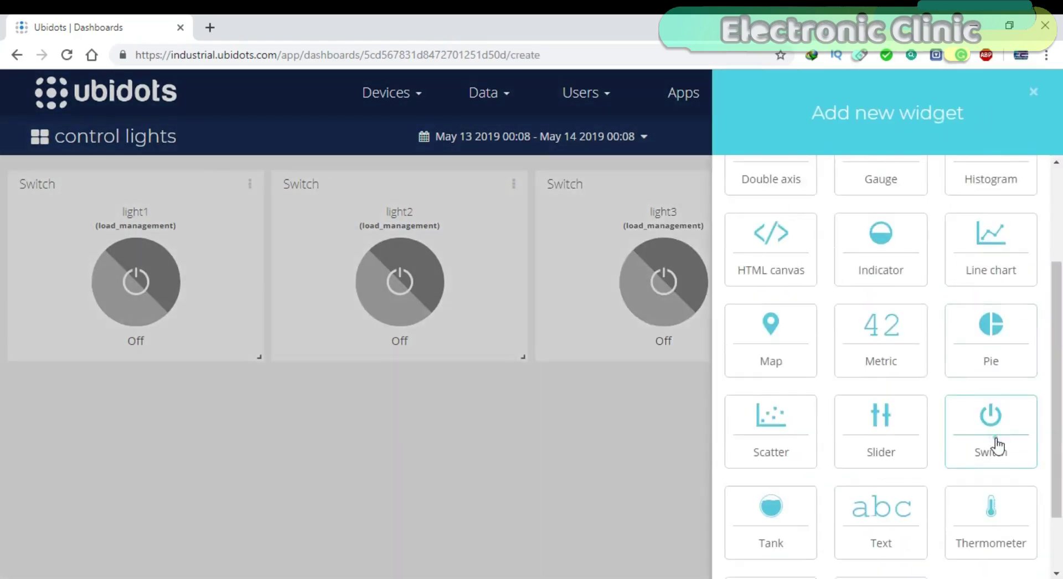
pyautogui.click(992, 444)
pyautogui.click(864, 257)
pyautogui.click(517, 328)
pyautogui.scroll(-3, 517, 328)
pyautogui.click(465, 377)
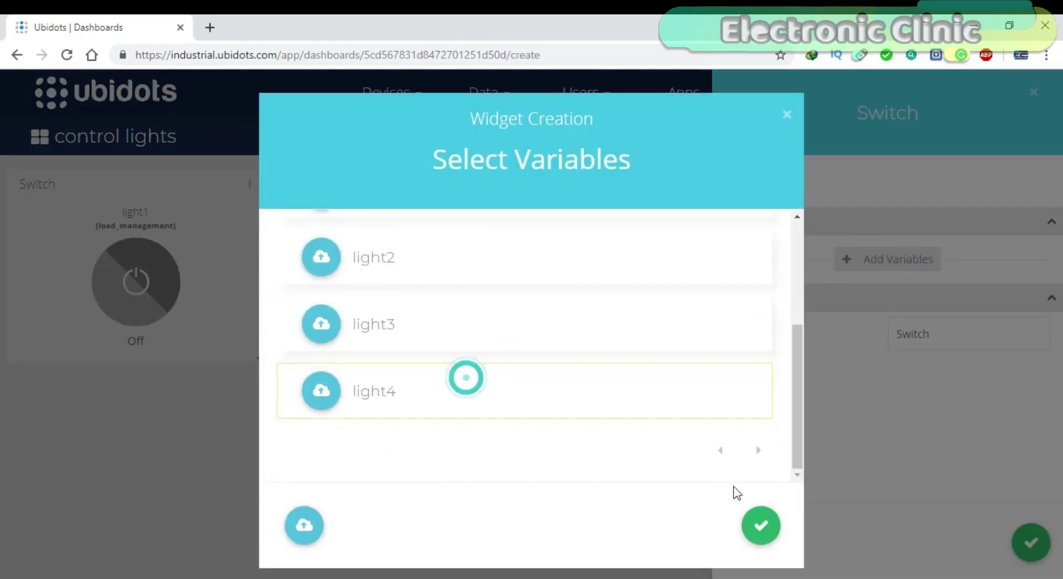
pyautogui.click(760, 525)
# Step: Set the light4 switch's off value to 6 and on value to 7, and save the widget
pyautogui.click(914, 316)
pyautogui.press('BackSpace')
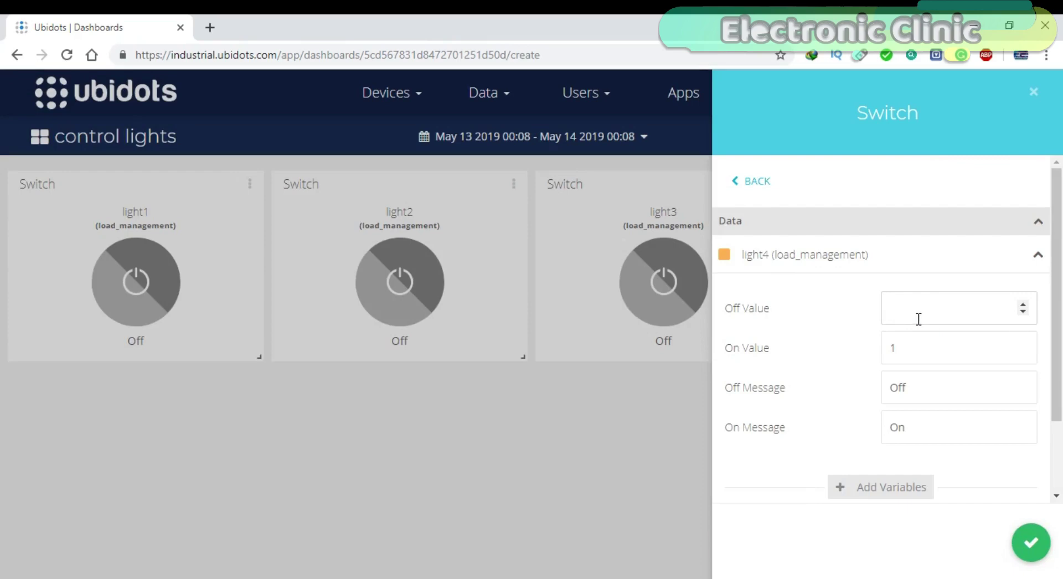
pyautogui.write('6')
pyautogui.click(897, 344)
pyautogui.write('7')
pyautogui.click(1031, 543)
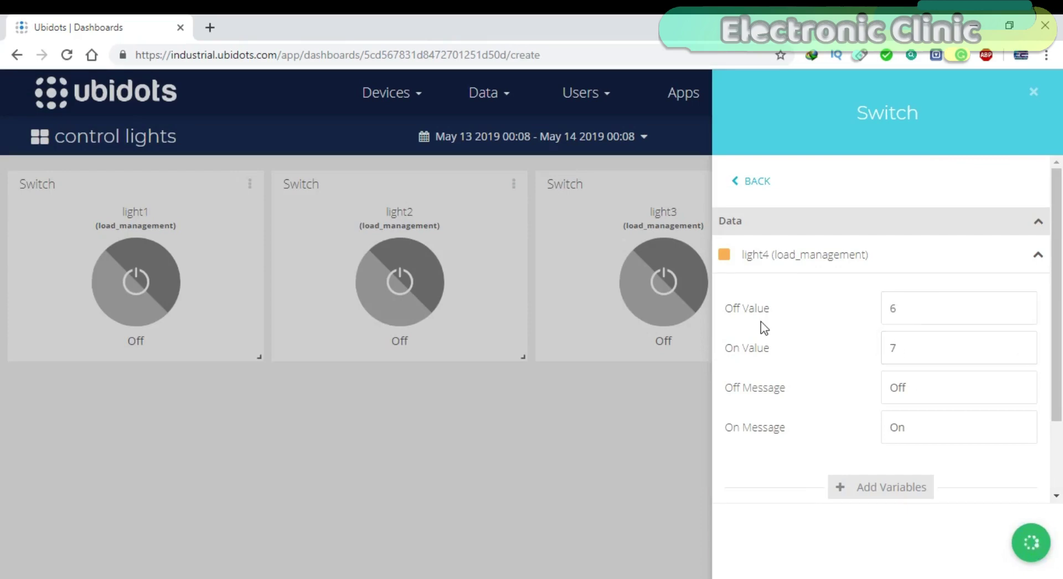
# Step: Leave the control lights dashboard and open the list of devices
pyautogui.click(685, 400)
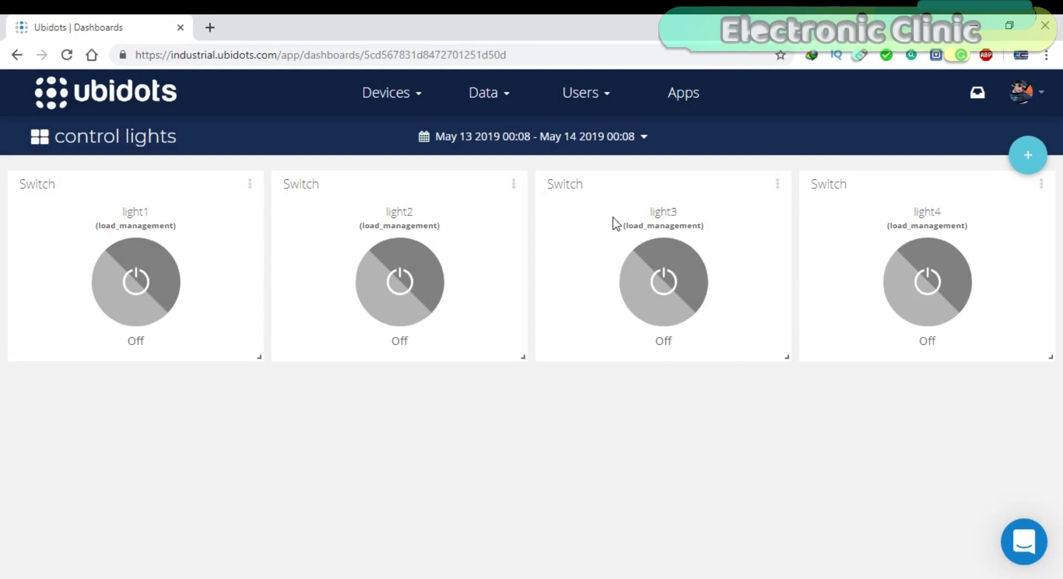
pyautogui.click(420, 98)
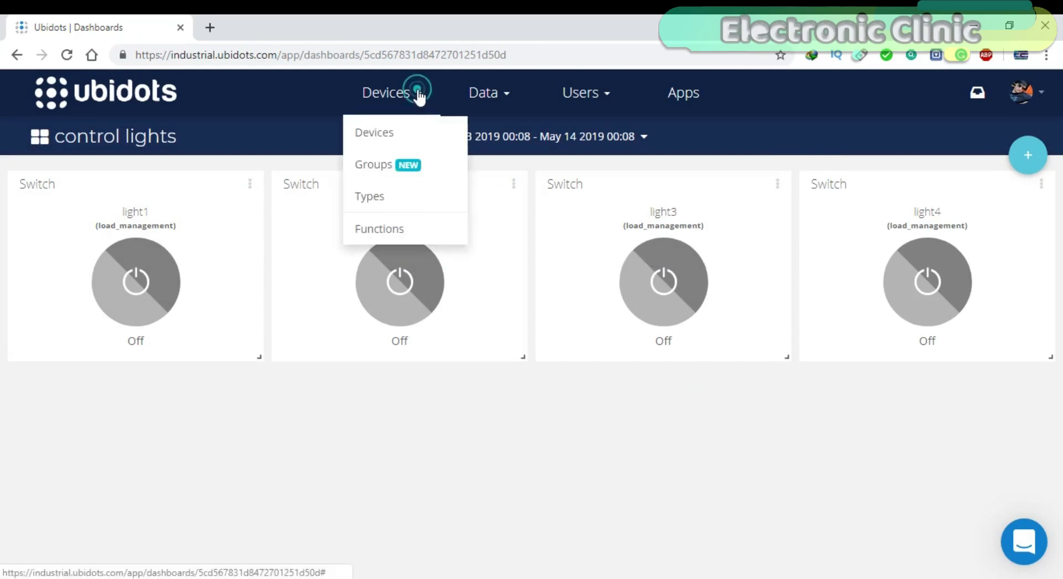
pyautogui.click(393, 133)
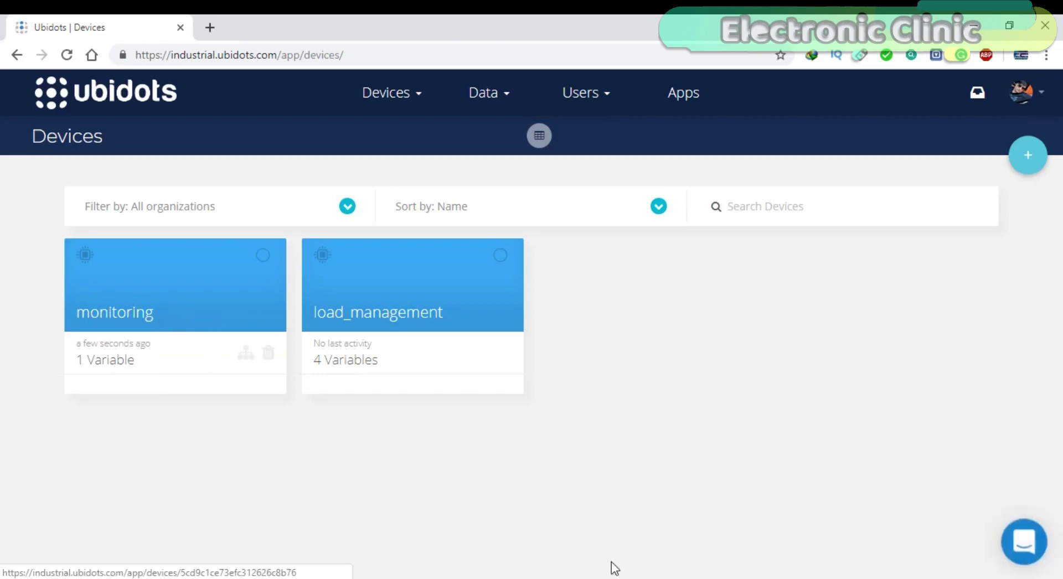
# Step: Switch to the Control_Lights sketch in the Arduino IDE, examine the loop code publishing vresistor to Monitoring, and return to the Ubidots devices page
pyautogui.click(665, 548)
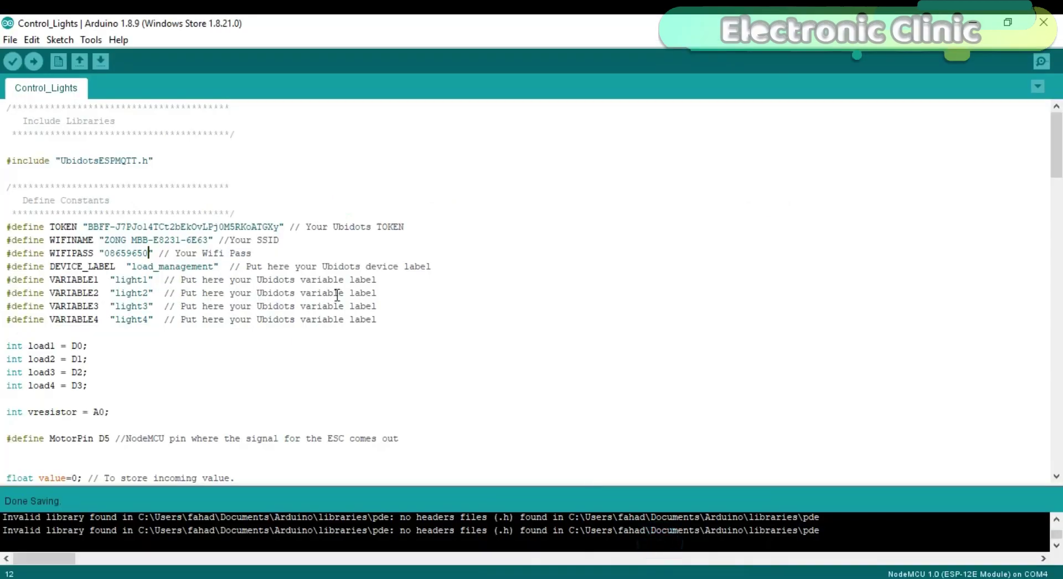
pyautogui.scroll(-20, 172, 269)
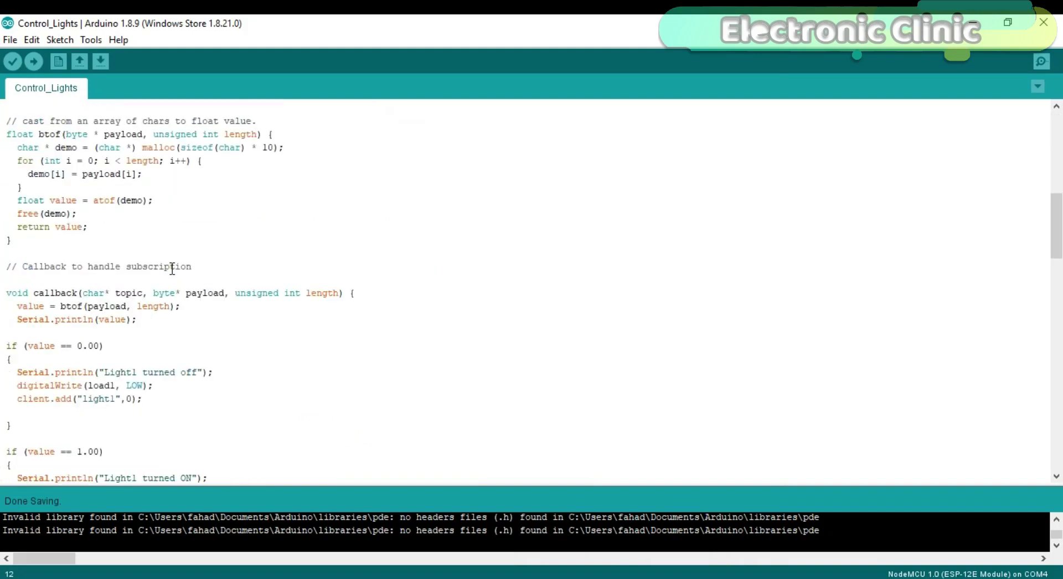
pyautogui.scroll(-7, 172, 269)
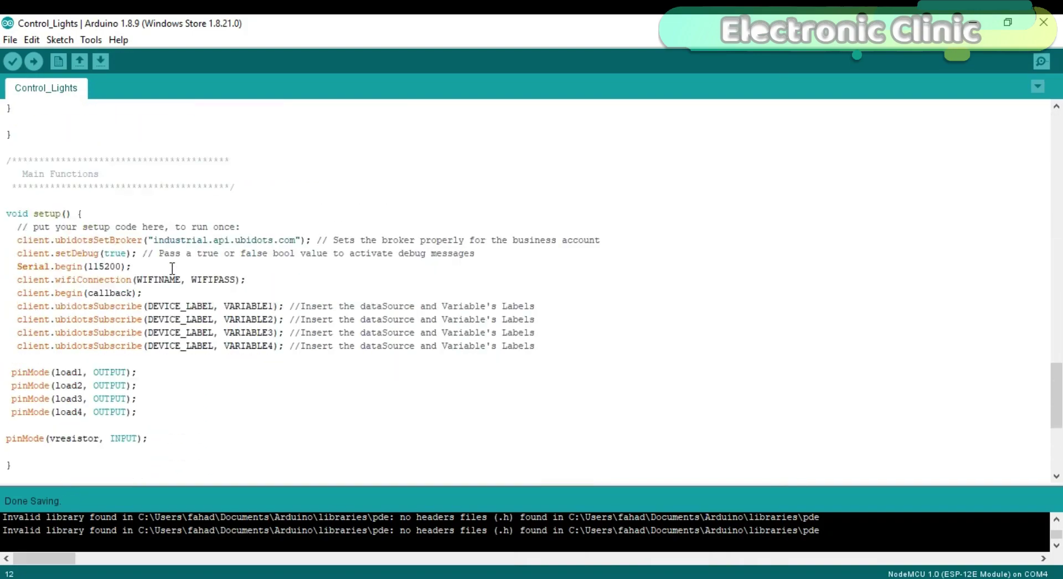
pyautogui.moveTo(219, 372); pyautogui.dragTo(27, 377)
pyautogui.click(175, 373)
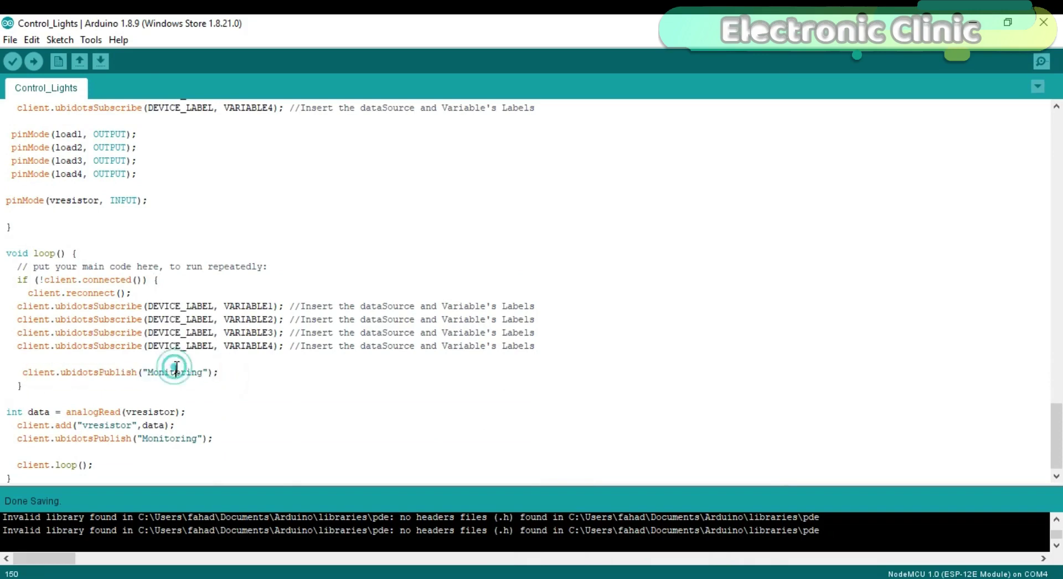
pyautogui.doubleClick(131, 421)
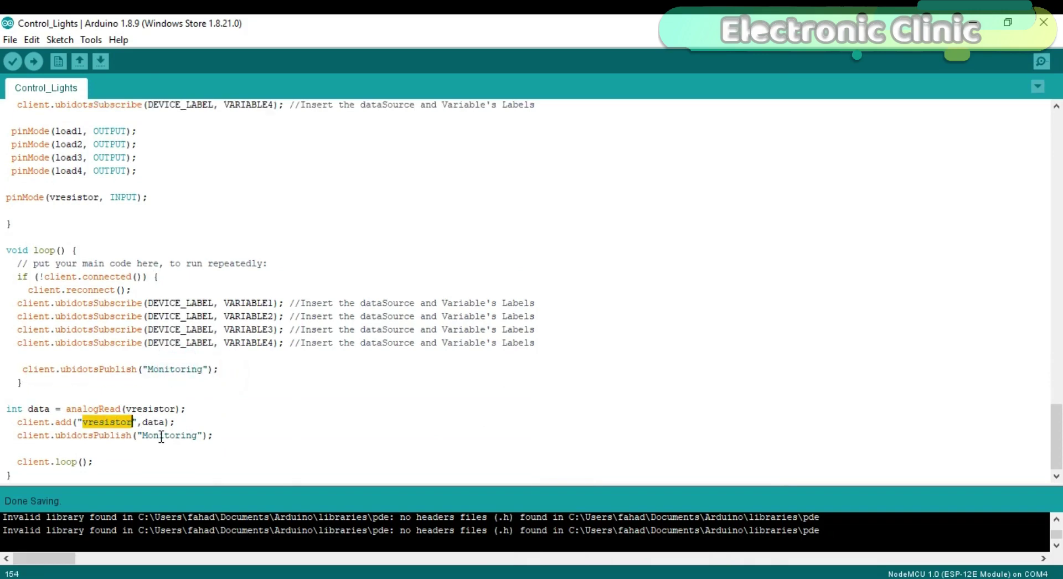
pyautogui.click(226, 435)
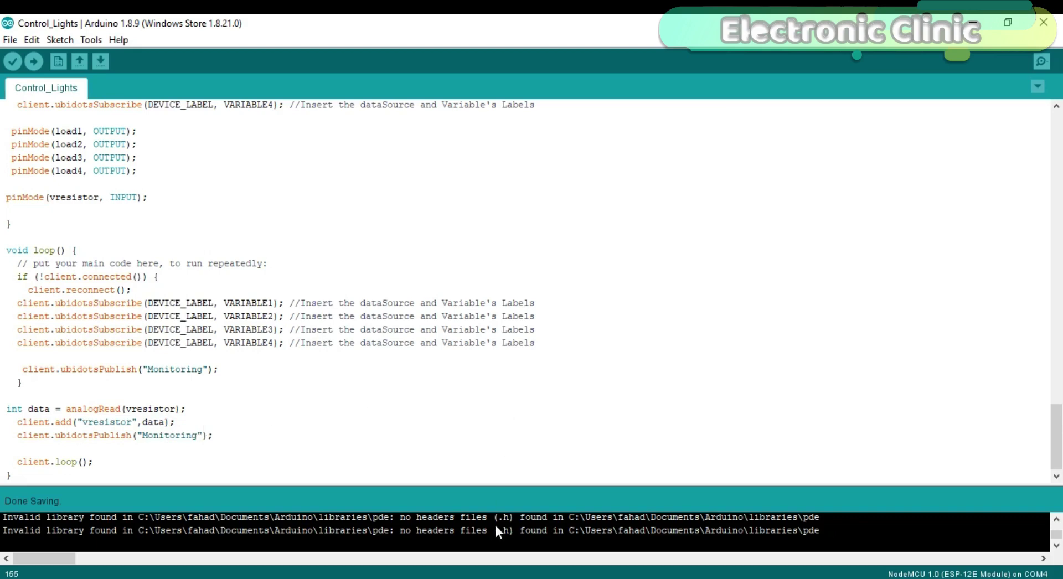
pyautogui.click(271, 493)
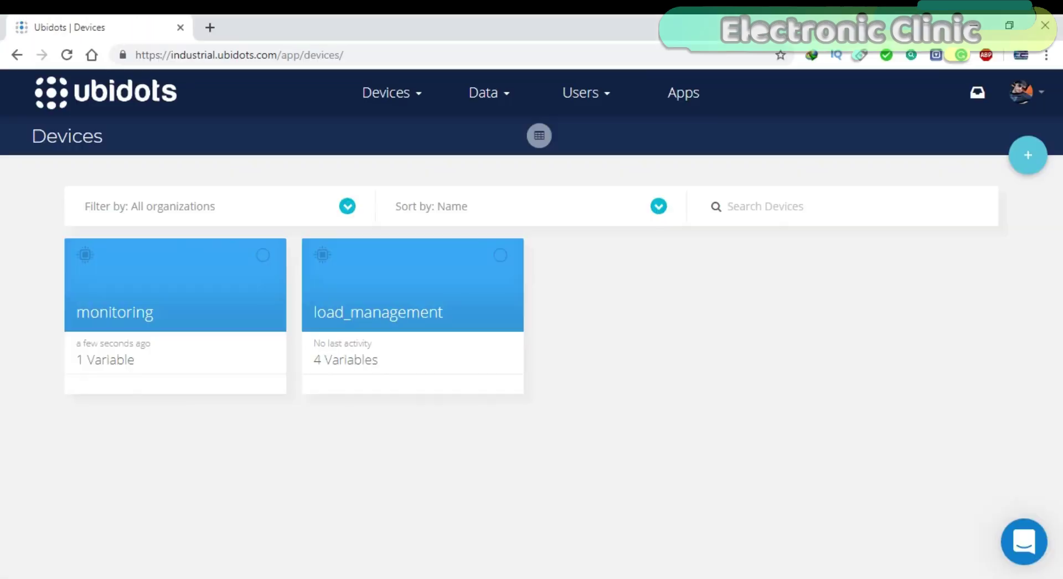
# Step: Check the vresistor variable in the monitoring device, and return to the control lights dashboard
pyautogui.click(180, 305)
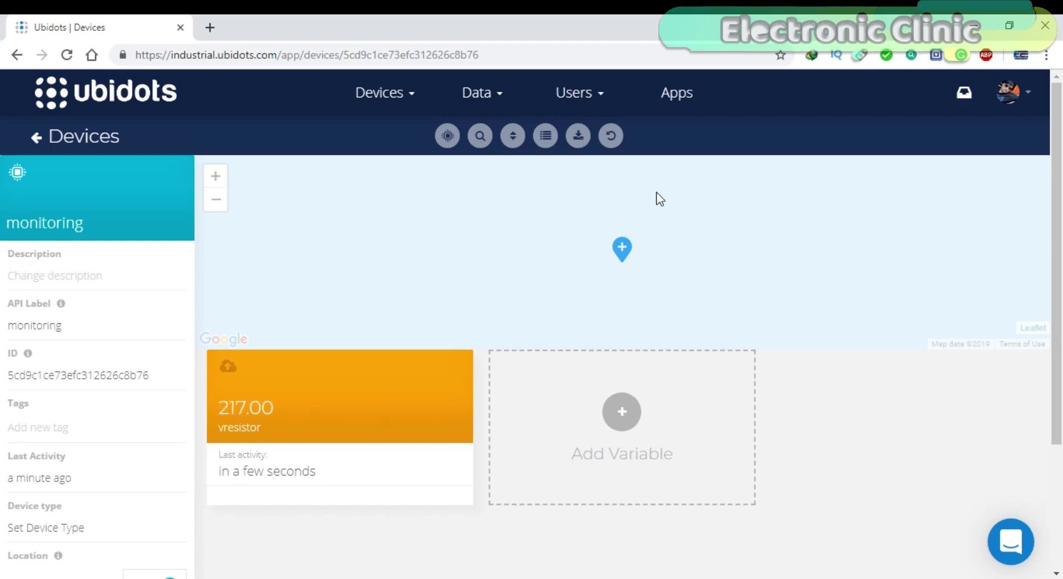
pyautogui.click(507, 95)
pyautogui.click(493, 134)
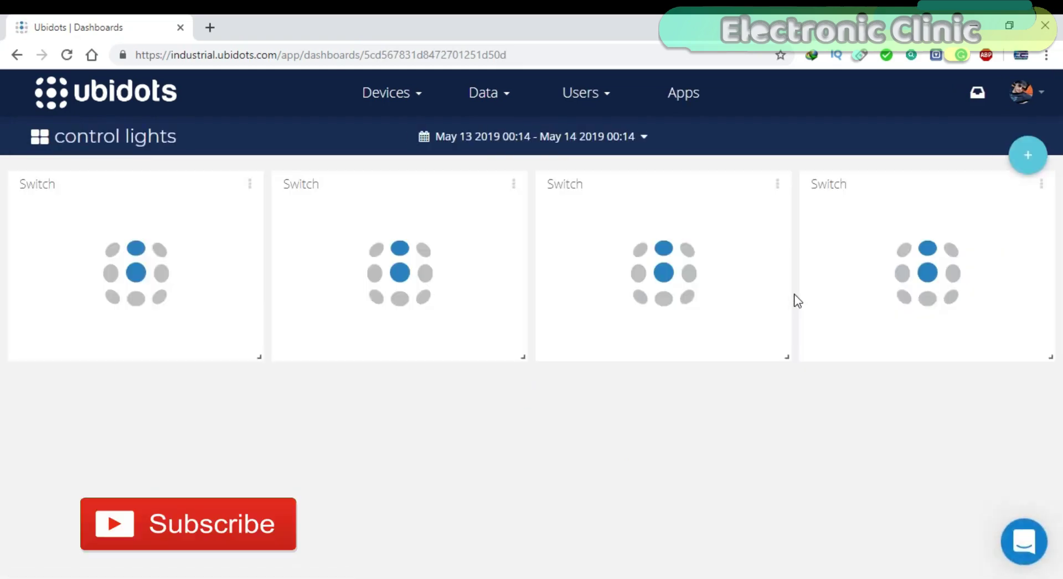
# Step: Start a Gauge widget on the control lights dashboard and assign it the vresistor variable from monitoring
pyautogui.click(1028, 155)
pyautogui.click(880, 305)
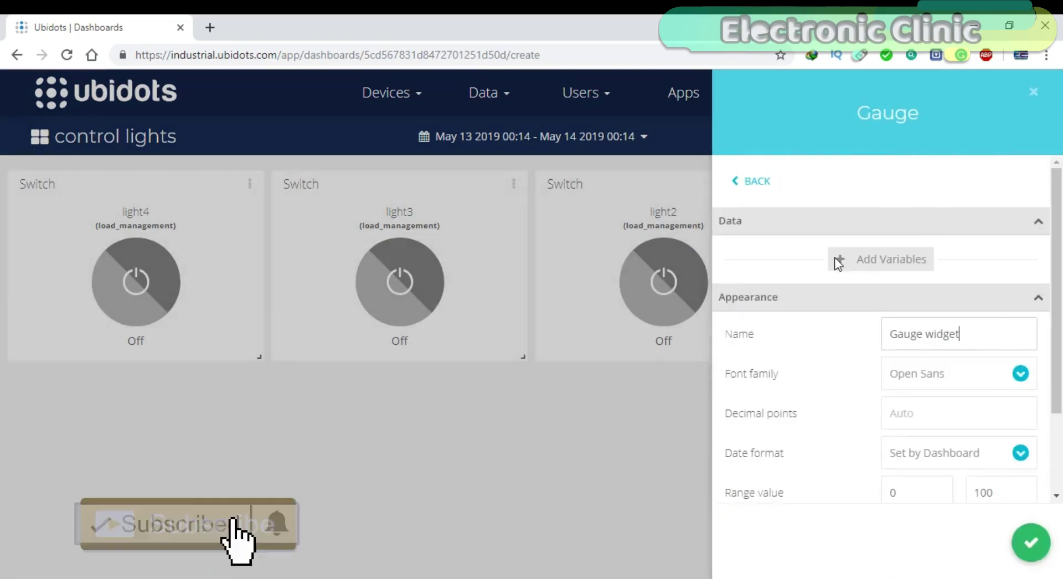
pyautogui.click(839, 260)
pyautogui.click(409, 386)
pyautogui.click(398, 453)
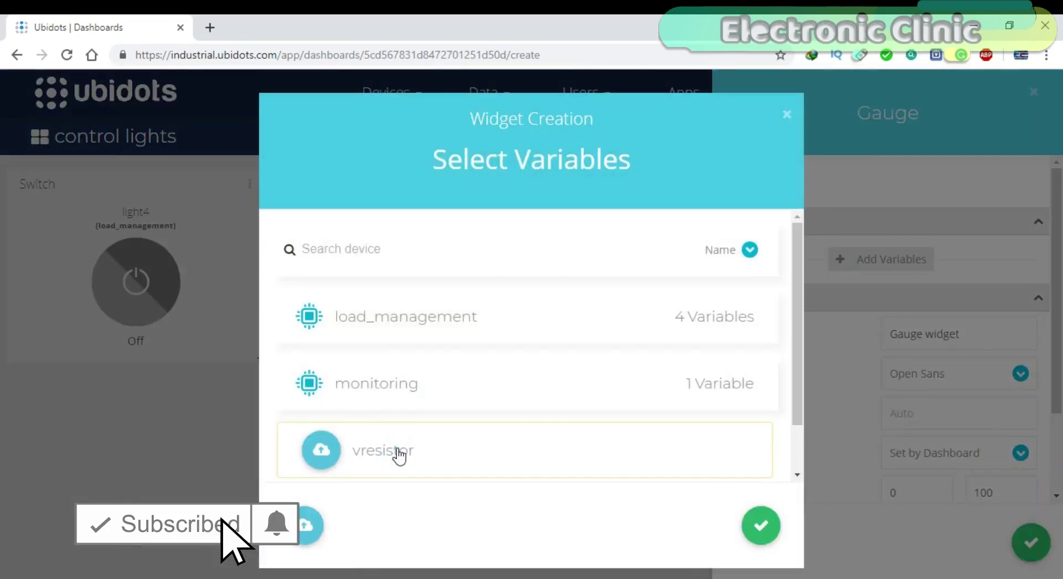
pyautogui.click(775, 526)
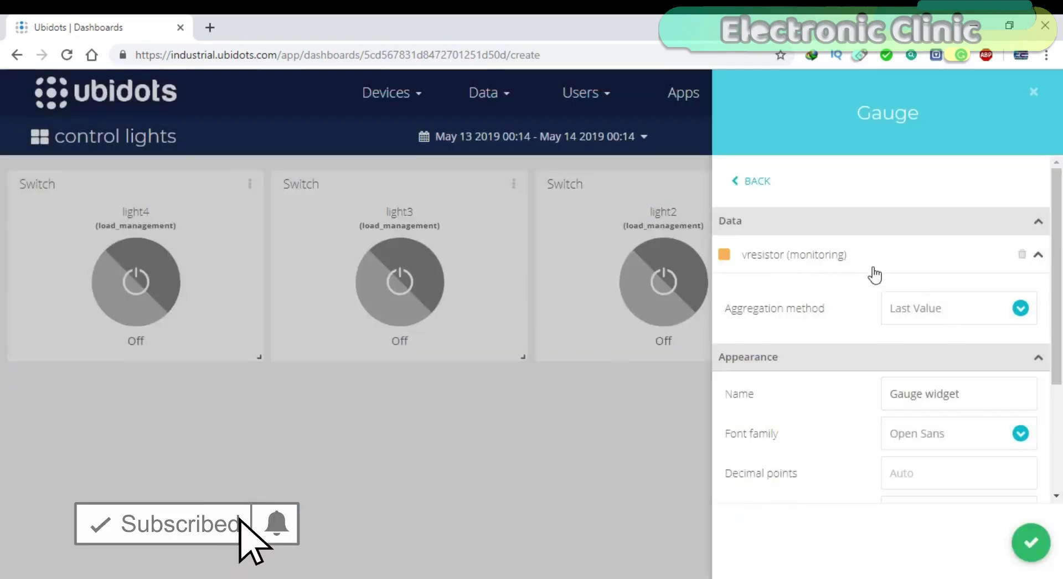
# Step: Set the gauge's maximum range value to 1023 and save the widget
pyautogui.scroll(-3, 869, 321)
pyautogui.doubleClick(983, 384)
pyautogui.write('1023')
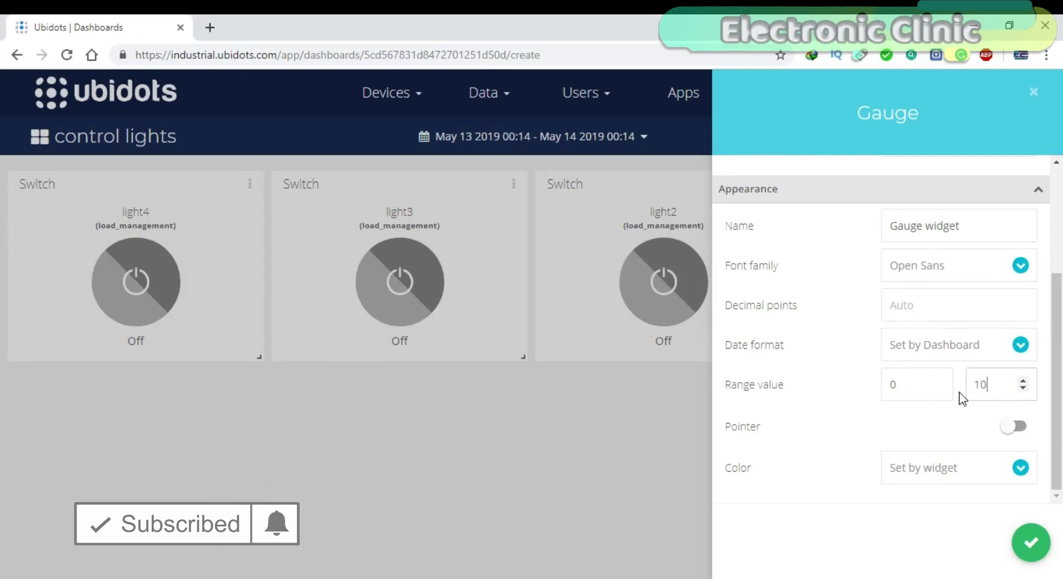
pyautogui.click(1031, 542)
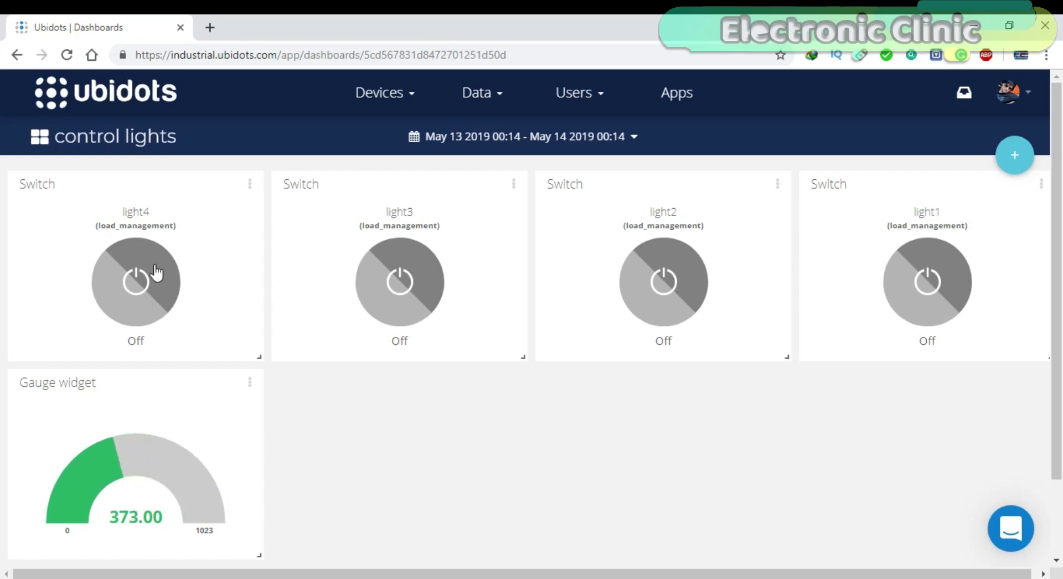
# Step: Rearrange the four Switch widgets in one row in the order light1, light2, light3, light4
pyautogui.moveTo(948, 287); pyautogui.dragTo(221, 296)
pyautogui.moveTo(949, 173); pyautogui.dragTo(260, 180)
pyautogui.moveTo(650, 194); pyautogui.dragTo(387, 188)
pyautogui.moveTo(398, 382); pyautogui.dragTo(622, 194)
pyautogui.moveTo(135, 382); pyautogui.dragTo(919, 177)
# Step: Turn on the light1, light2, light3 and light4 switches to test them
pyautogui.click(131, 280)
pyautogui.click(398, 284)
pyautogui.click(653, 293)
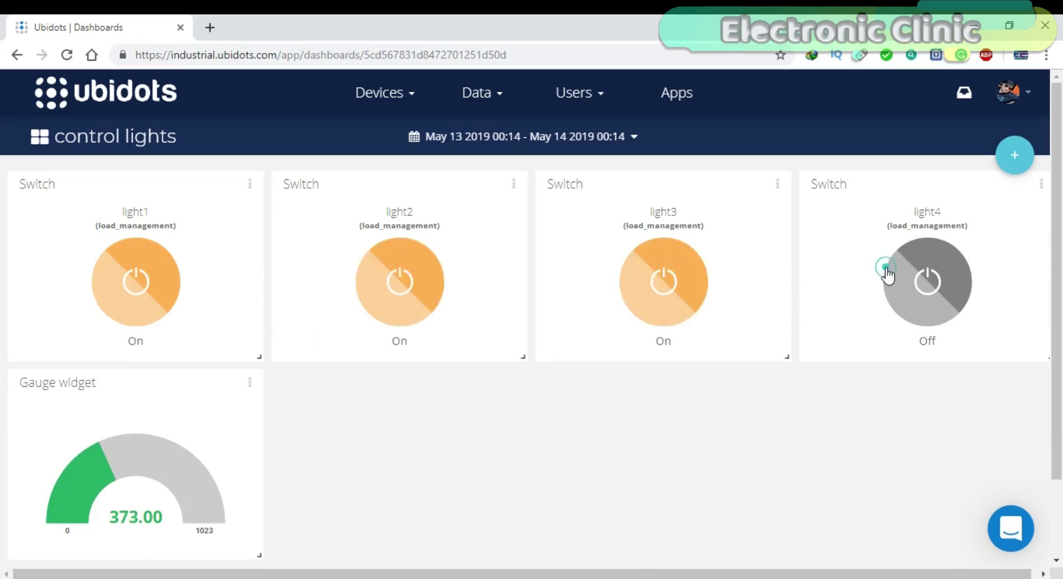
pyautogui.click(884, 272)
pyautogui.moveTo(192, 433)
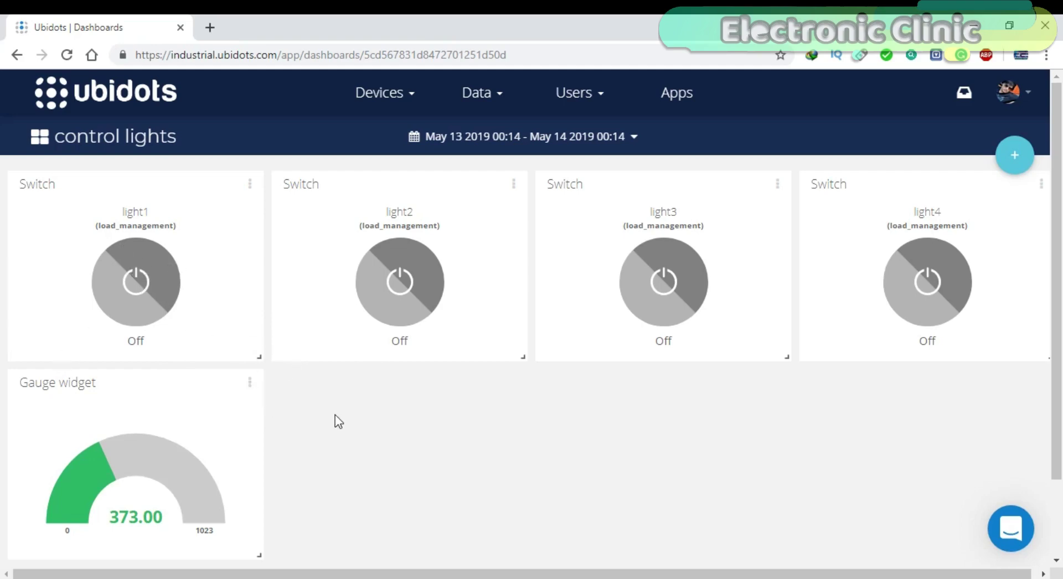
# Step: Open the Events page and start creating an event
pyautogui.click(494, 96)
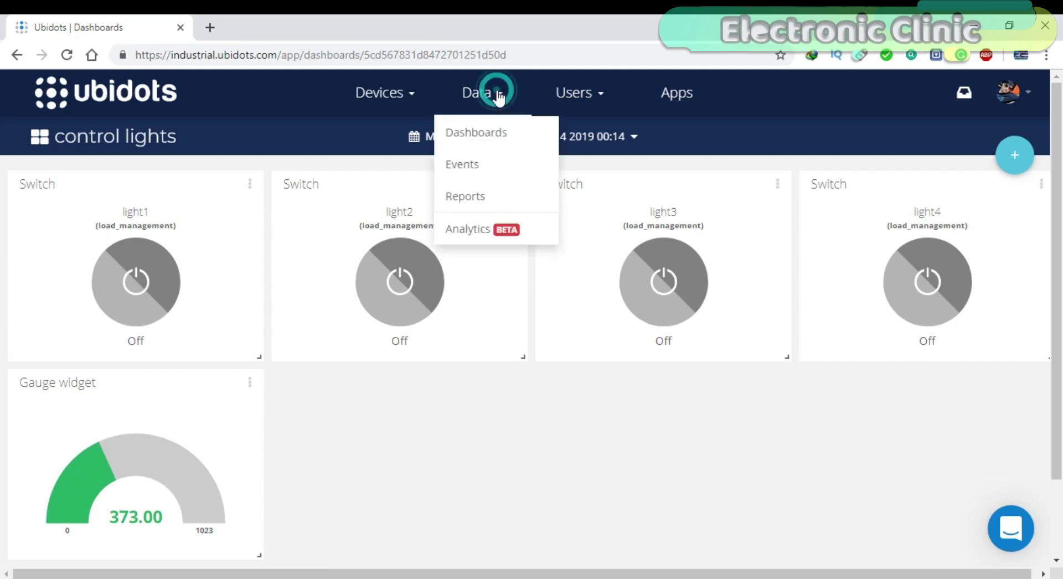
pyautogui.click(490, 166)
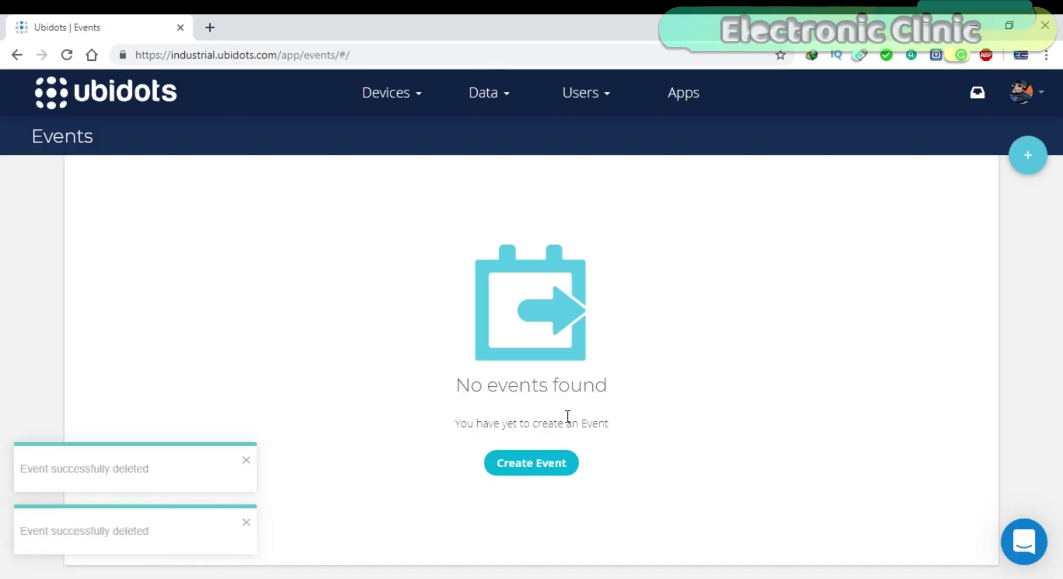
pyautogui.click(560, 459)
# Step: Choose the vresistor variable of the monitoring device as the event's trigger variable
pyautogui.click(239, 207)
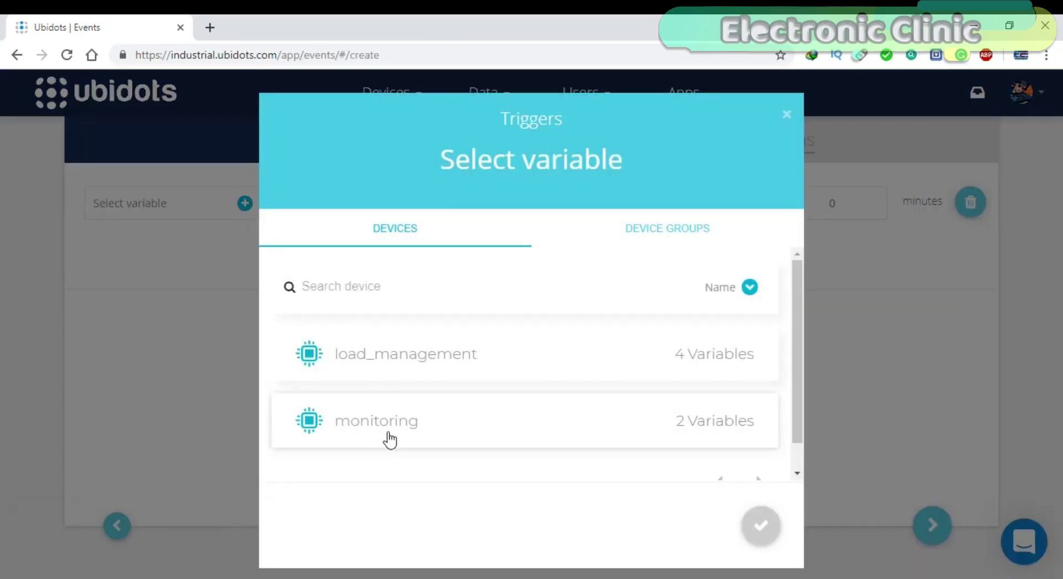
pyautogui.click(413, 357)
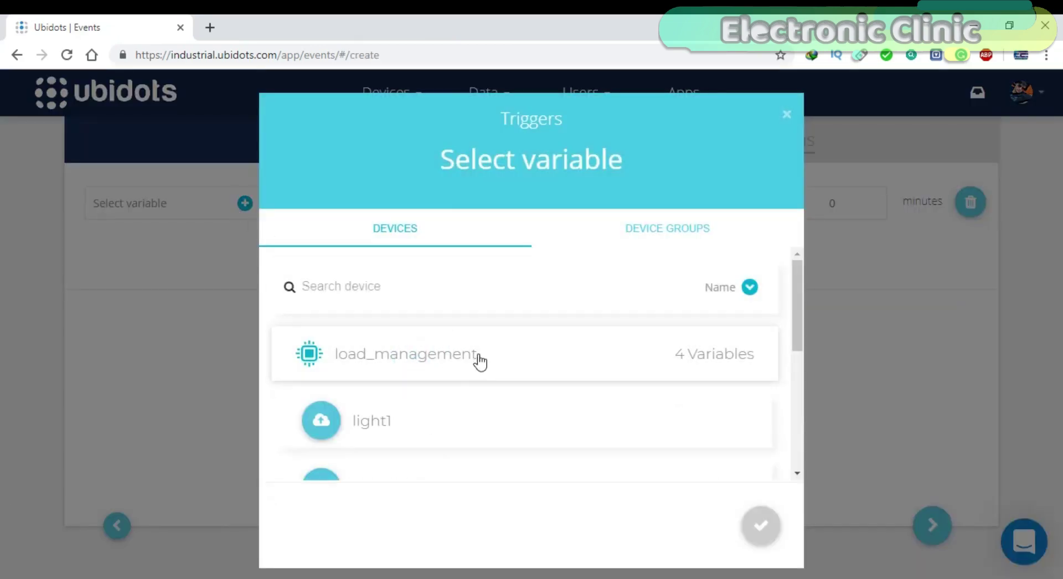
pyautogui.scroll(-5, 454, 359)
pyautogui.scroll(5, 450, 359)
pyautogui.scroll(-5, 450, 364)
pyautogui.click(379, 406)
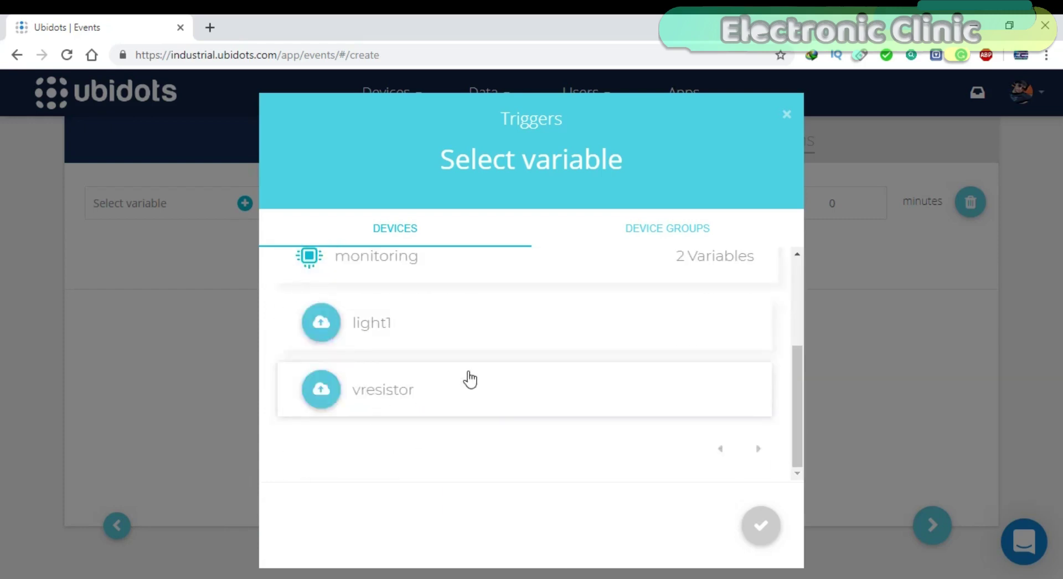
pyautogui.click(441, 387)
pyautogui.click(487, 407)
pyautogui.scroll(-2, 443, 409)
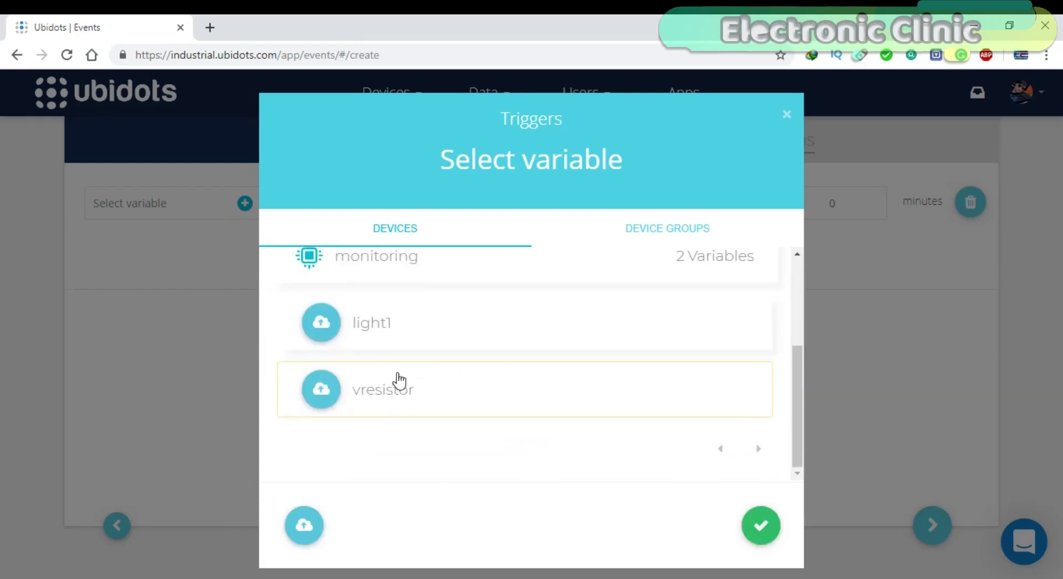
pyautogui.click(398, 382)
pyautogui.click(394, 403)
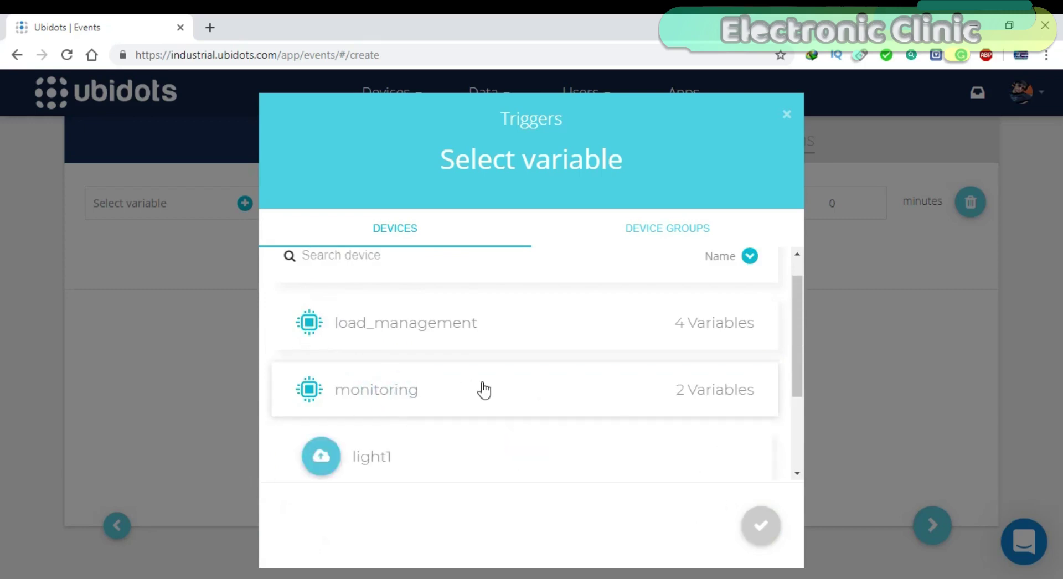
pyautogui.scroll(-2, 382, 395)
pyautogui.click(382, 396)
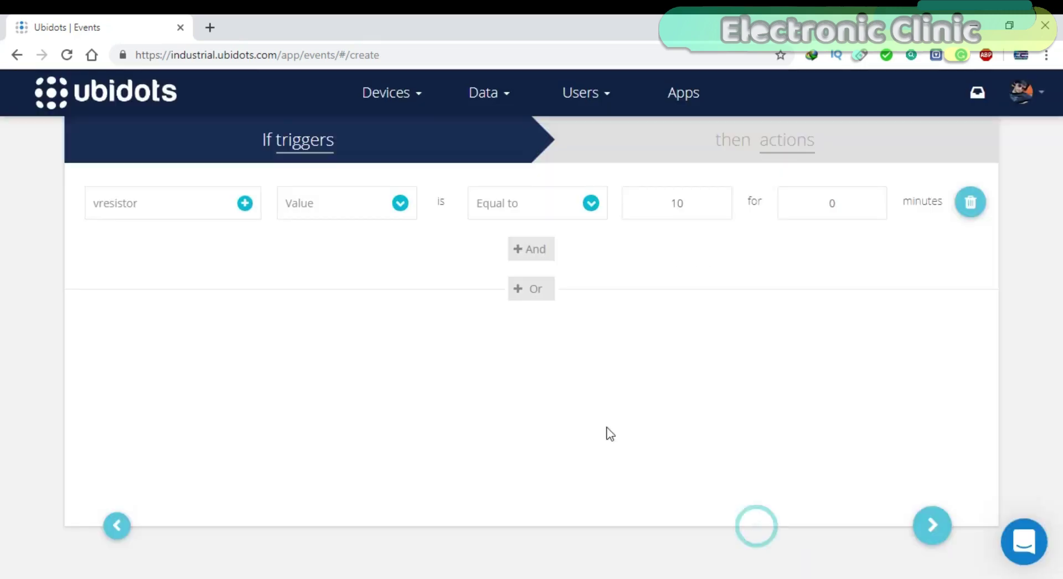
pyautogui.click(760, 525)
# Step: Set the trigger condition to a vresistor value greater than 500 and continue to the event's actions
pyautogui.click(399, 204)
pyautogui.click(311, 296)
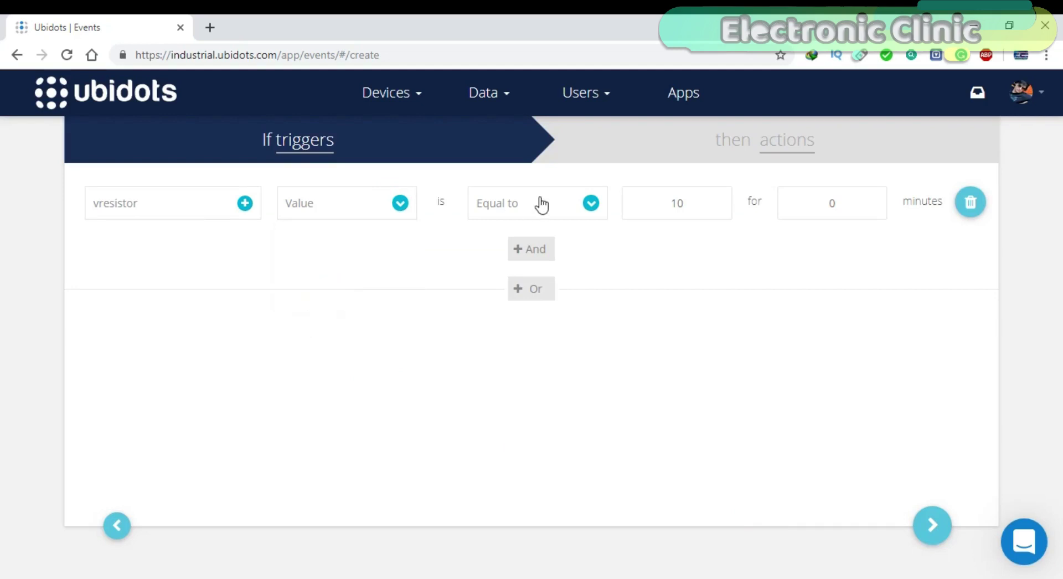
pyautogui.click(590, 204)
pyautogui.click(527, 285)
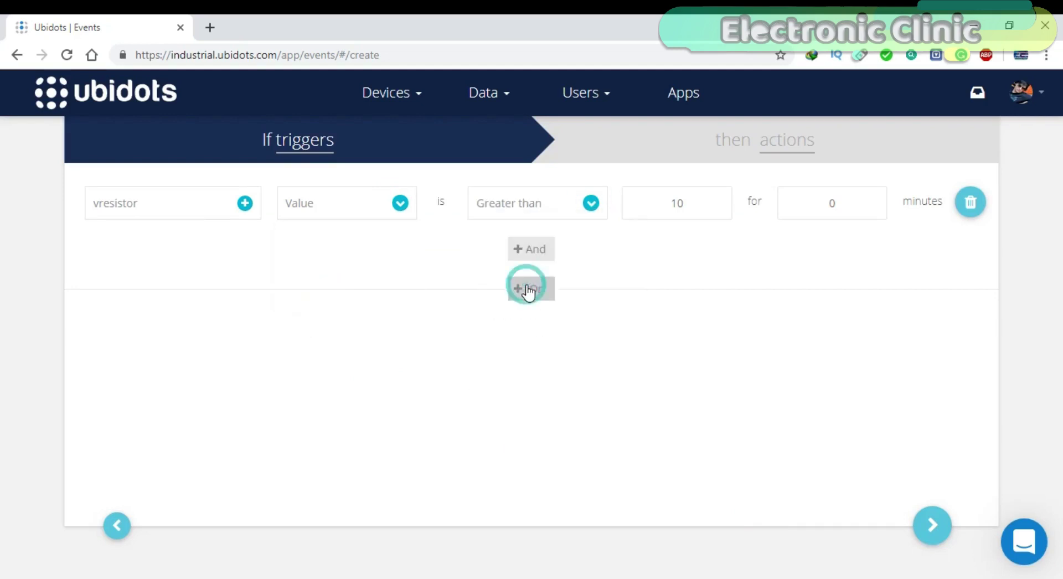
pyautogui.doubleClick(702, 210)
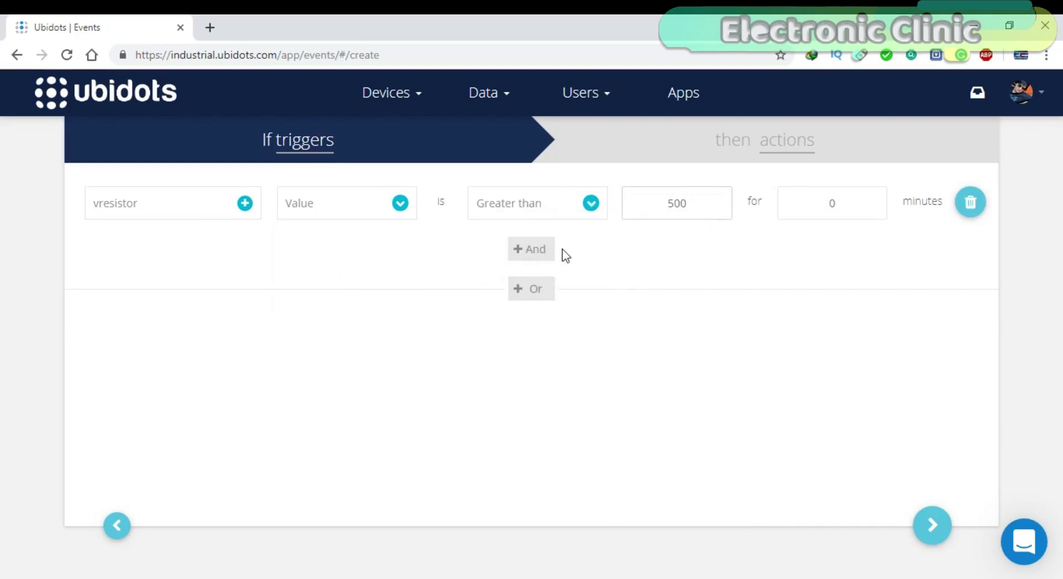
pyautogui.click(932, 525)
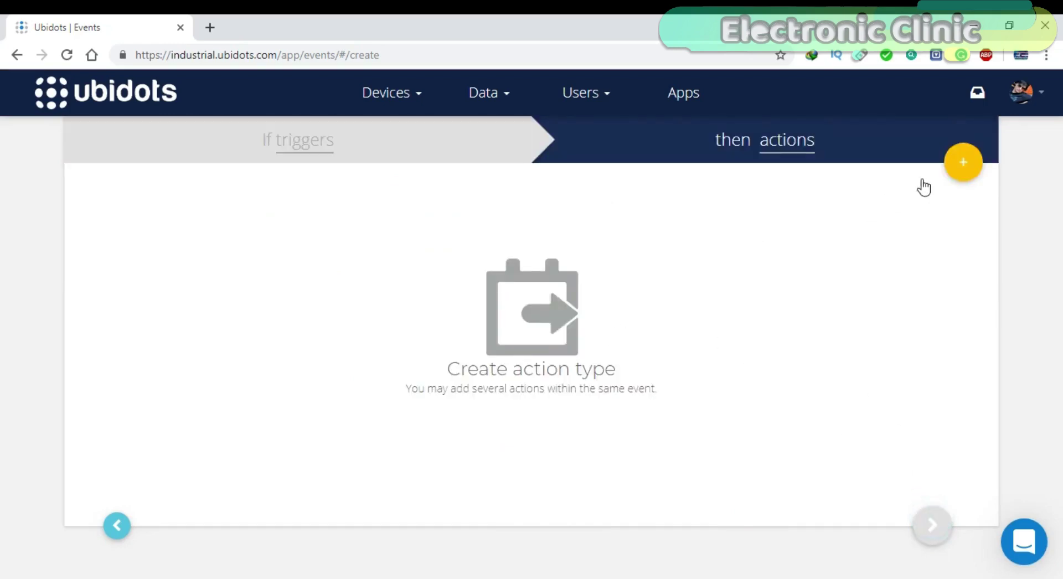
# Step: Add a Set Variable action to the event and target the light1 variable of load_management
pyautogui.click(961, 162)
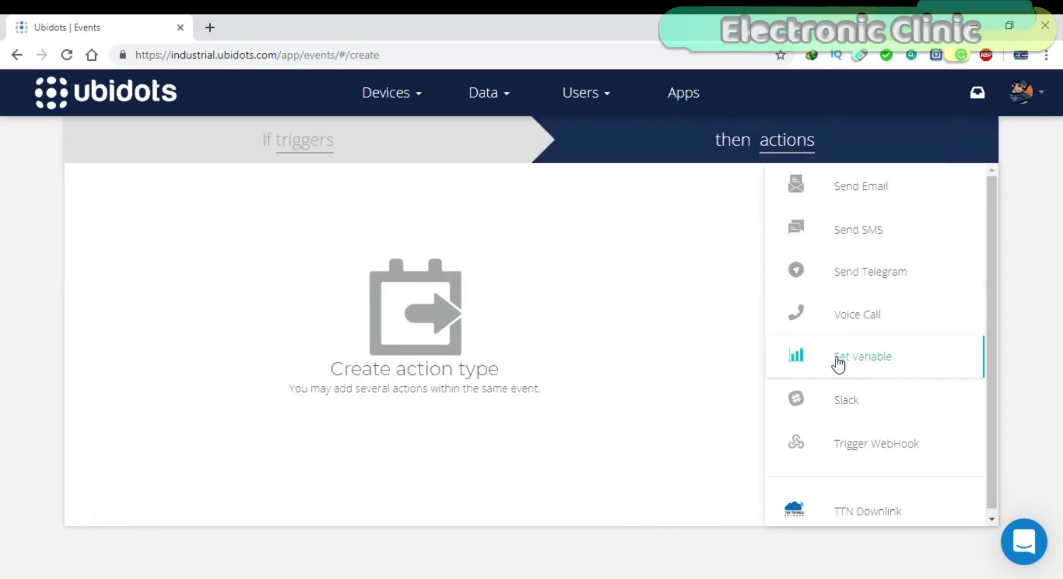
pyautogui.click(836, 363)
pyautogui.click(503, 259)
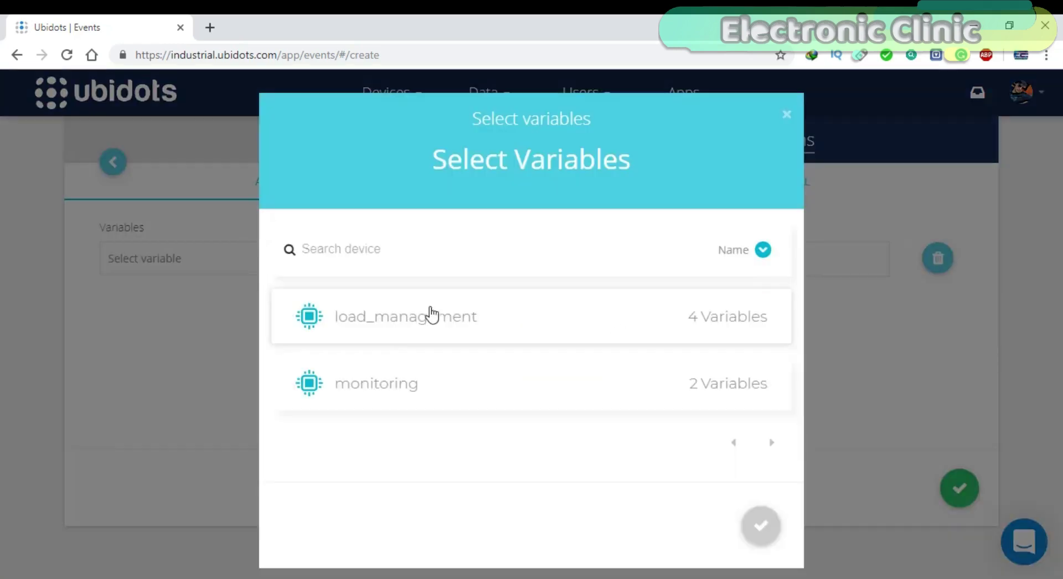
pyautogui.click(394, 323)
pyautogui.click(372, 381)
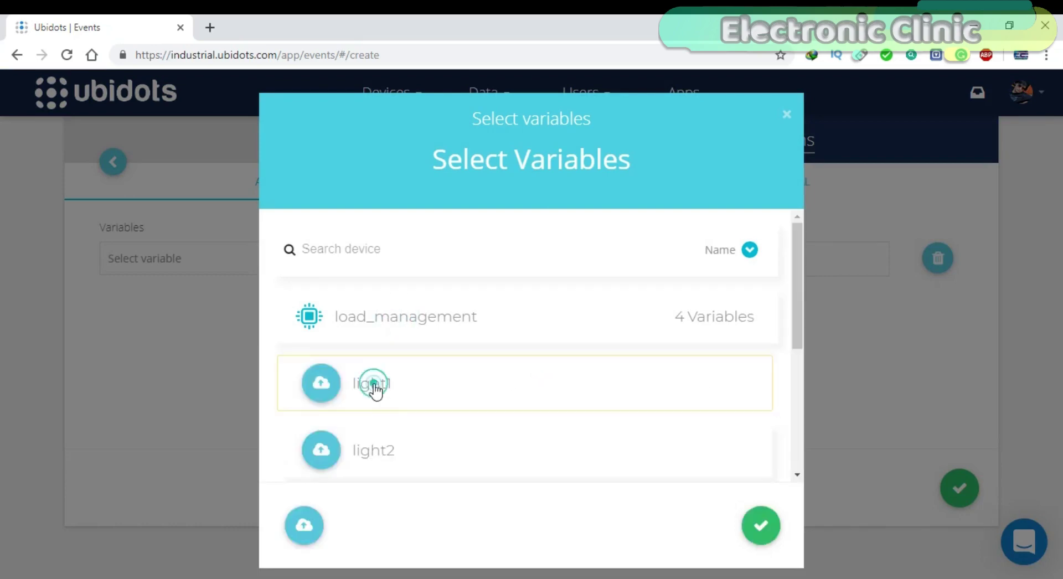
pyautogui.click(759, 524)
# Step: Enter the value the action gives light1, confirm the action, and save the event
pyautogui.click(635, 259)
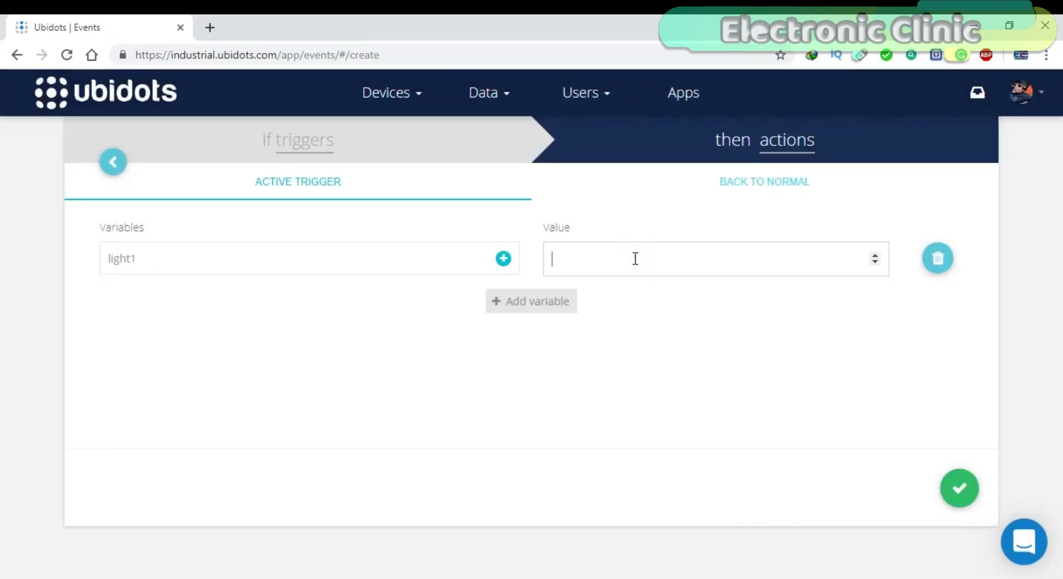
pyautogui.click(957, 487)
pyautogui.click(932, 524)
pyautogui.click(932, 524)
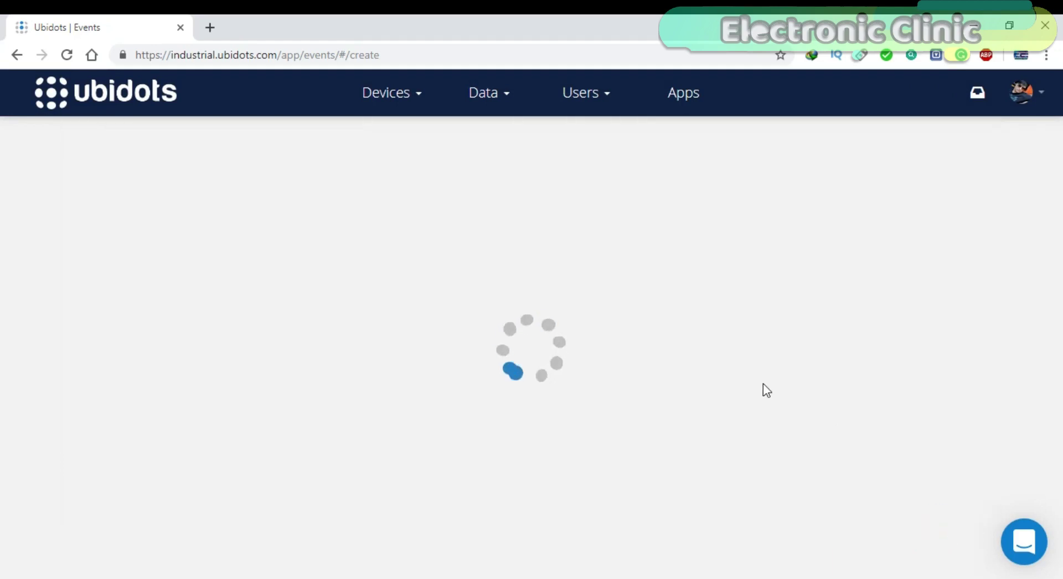
# Step: Start a second event and choose vresistor from the monitoring device as its trigger variable
pyautogui.click(1025, 157)
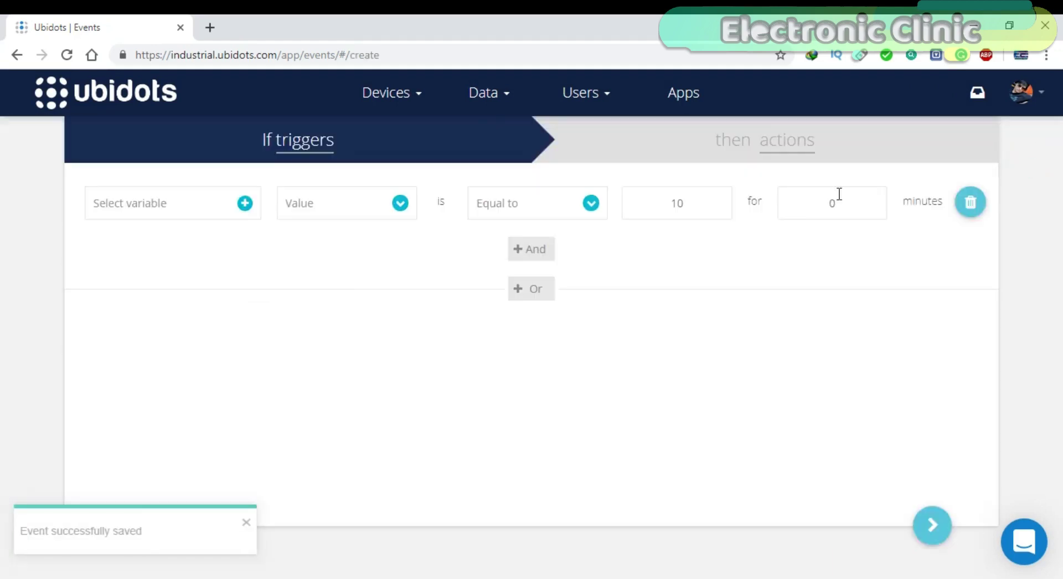
pyautogui.click(244, 204)
pyautogui.click(410, 426)
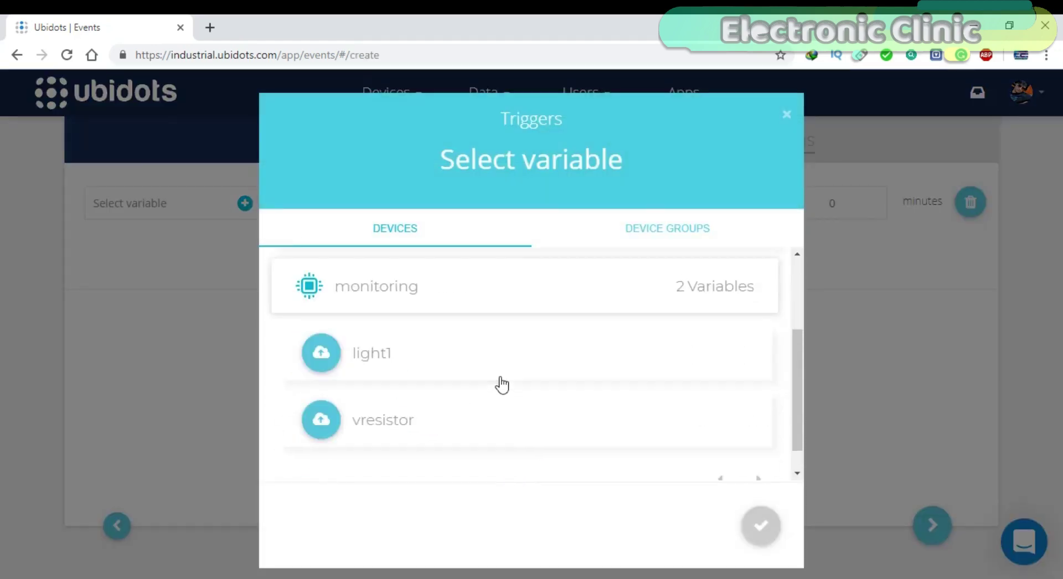
pyautogui.click(431, 418)
pyautogui.click(760, 523)
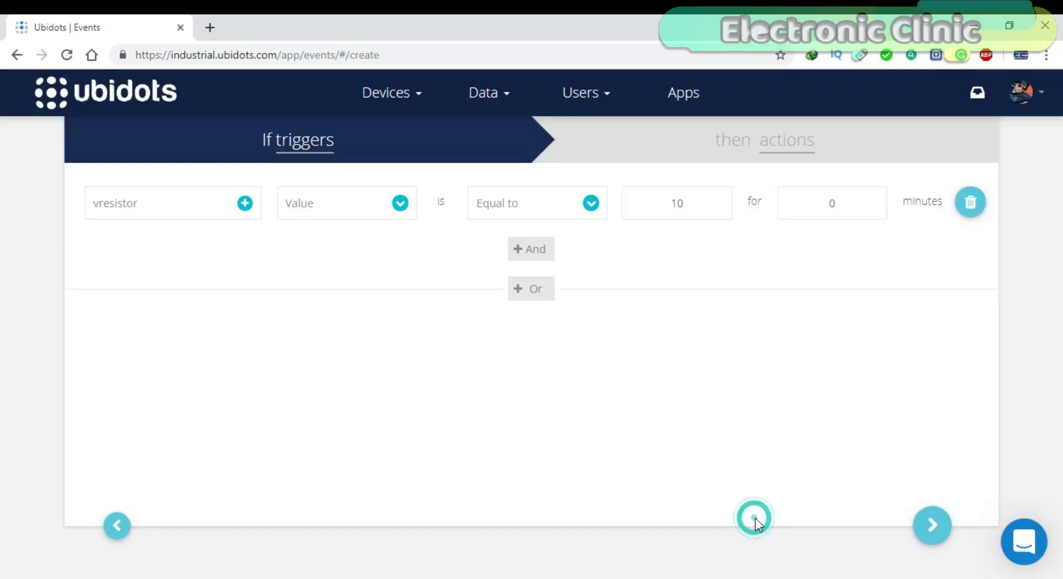
# Step: Set the second event's condition to Less than, enter its threshold value, and continue to its actions
pyautogui.click(588, 203)
pyautogui.click(524, 315)
pyautogui.click(668, 209)
pyautogui.doubleClick(648, 215)
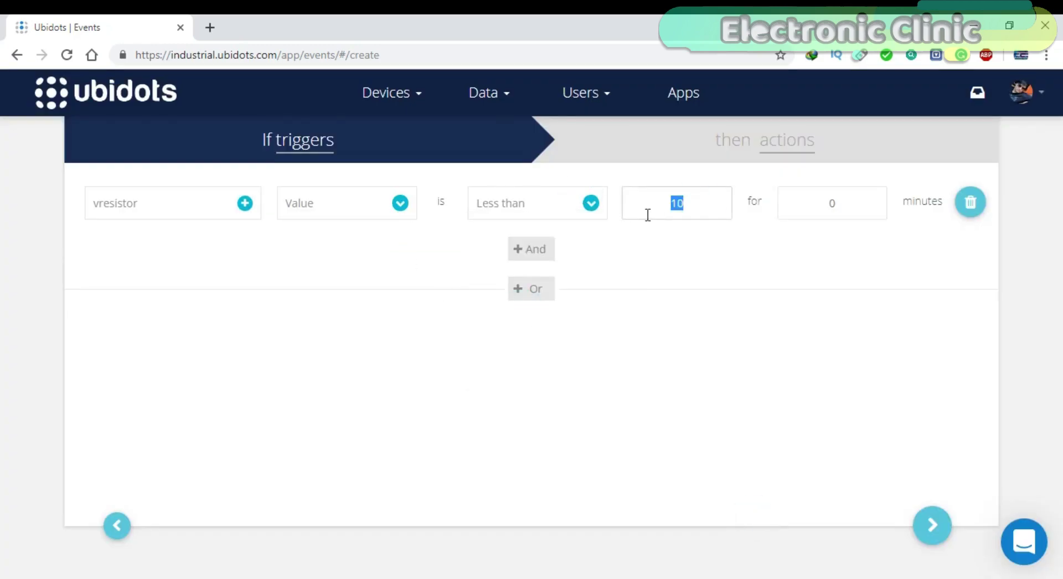
pyautogui.click(933, 521)
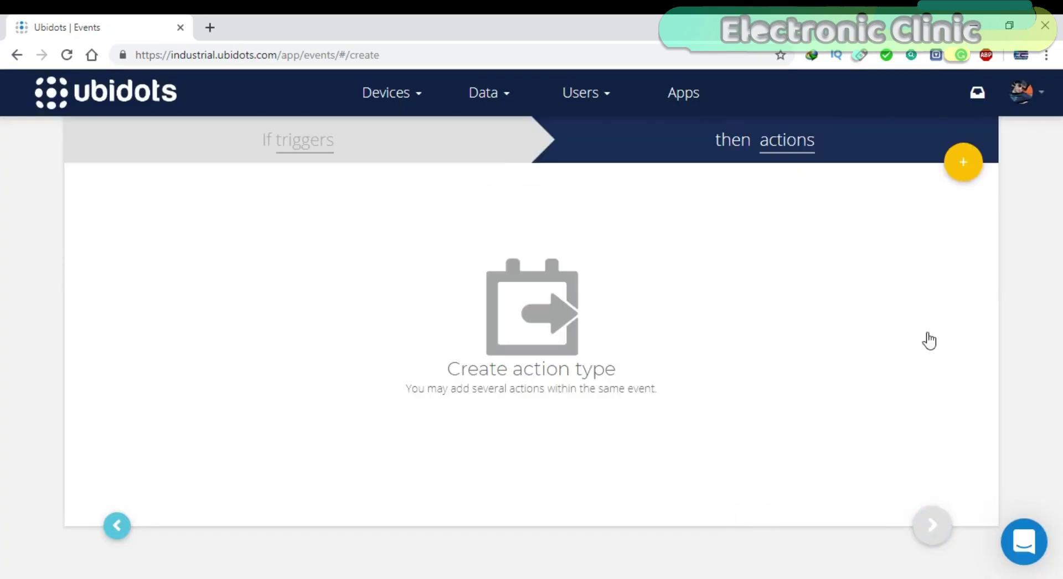
# Step: Add a Set Variable action to the second event that sets load_management's light1 to 0
pyautogui.click(963, 165)
pyautogui.click(863, 360)
pyautogui.click(368, 254)
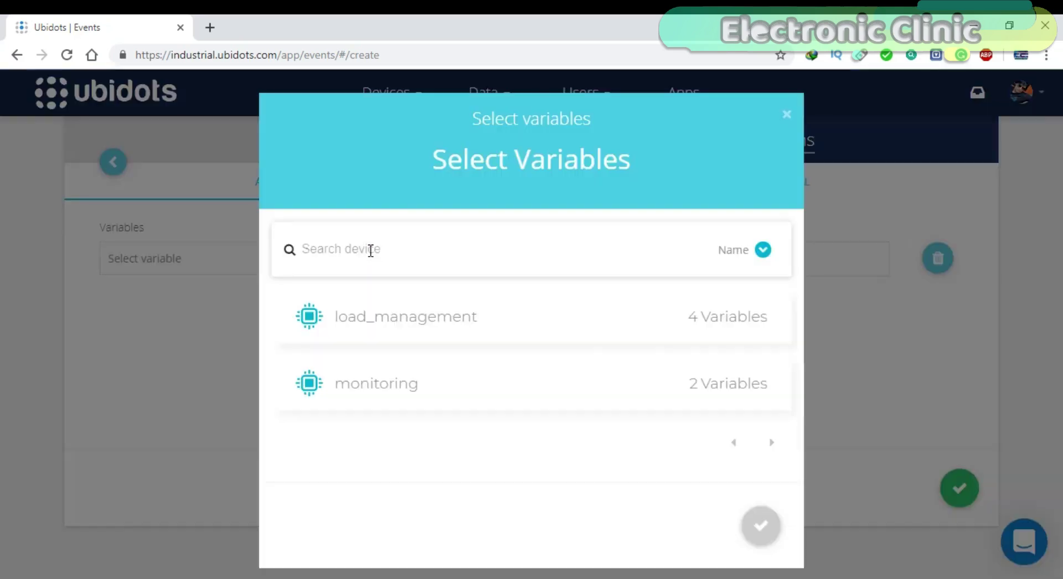
pyautogui.click(375, 318)
pyautogui.click(370, 387)
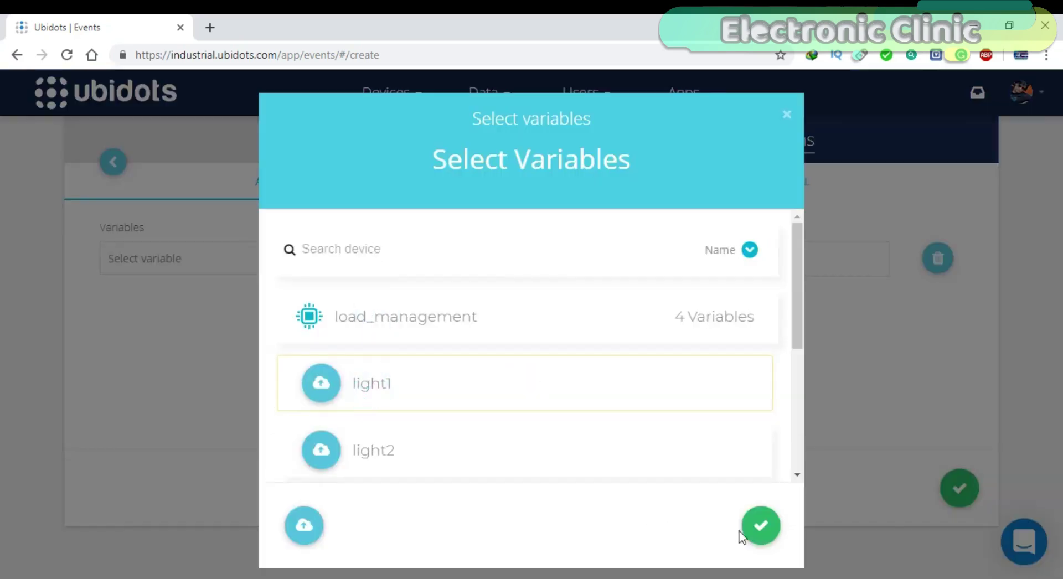
pyautogui.click(760, 525)
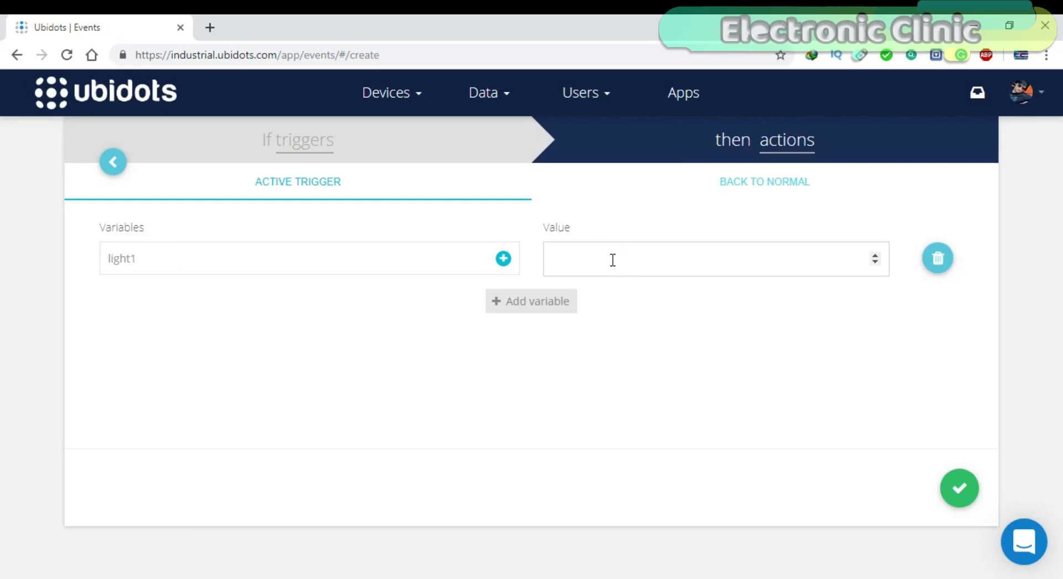
pyautogui.click(944, 488)
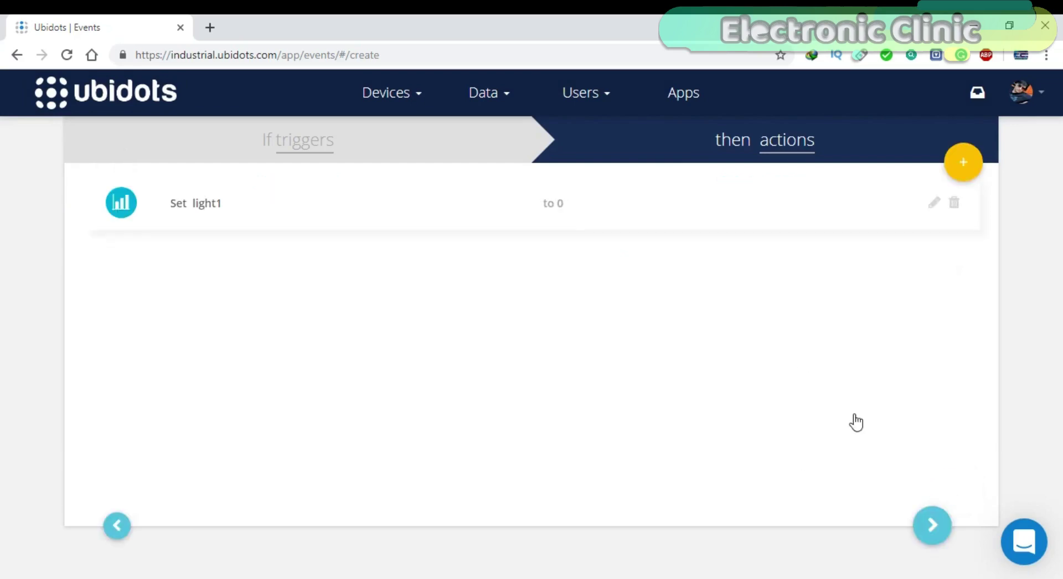
# Step: Save the second event and open the control lights dashboard to show its switches and gauge
pyautogui.click(934, 521)
pyautogui.click(930, 523)
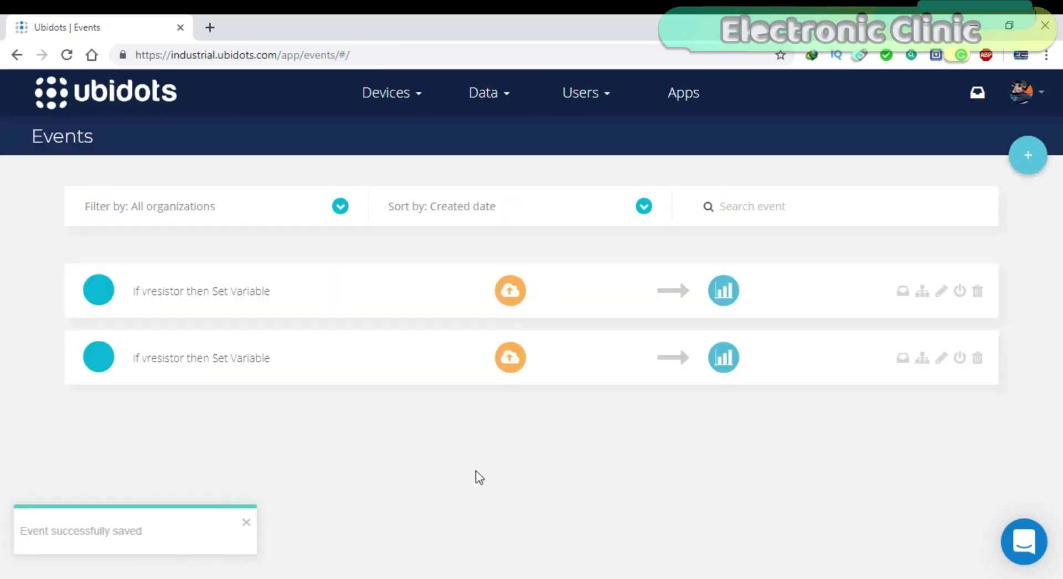
pyautogui.moveTo(512, 118)
pyautogui.click(503, 136)
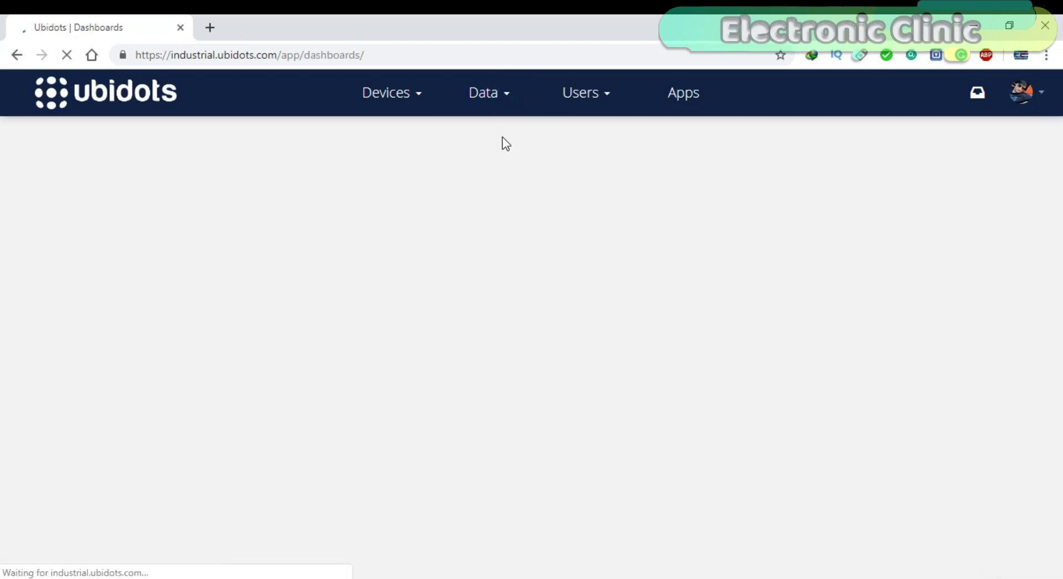
pyautogui.scroll(-3, 483, 279)
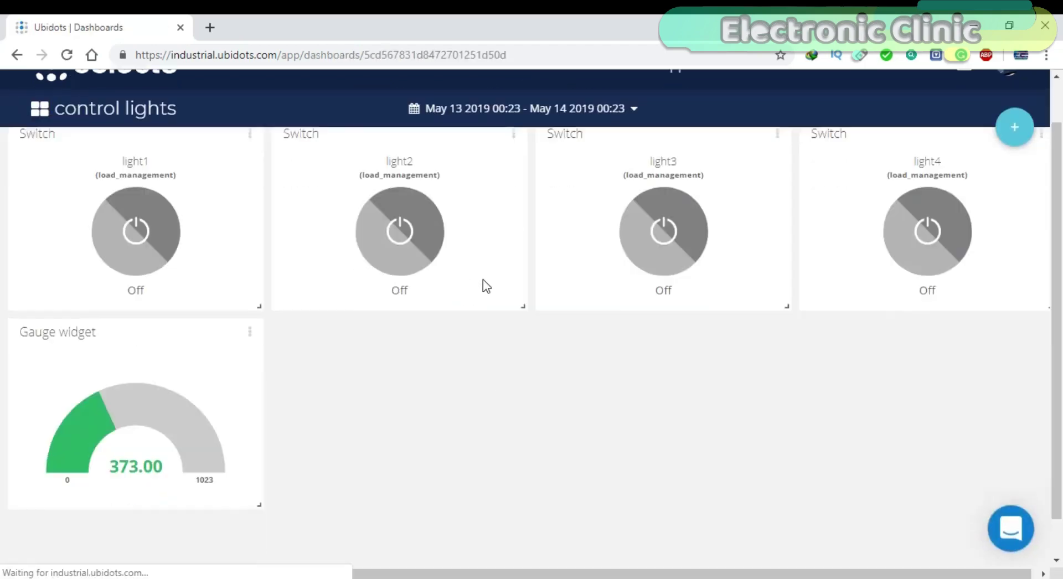
# Step: Test the light1 switch on the control lights dashboard by turning it on and back off
pyautogui.moveTo(111, 403)
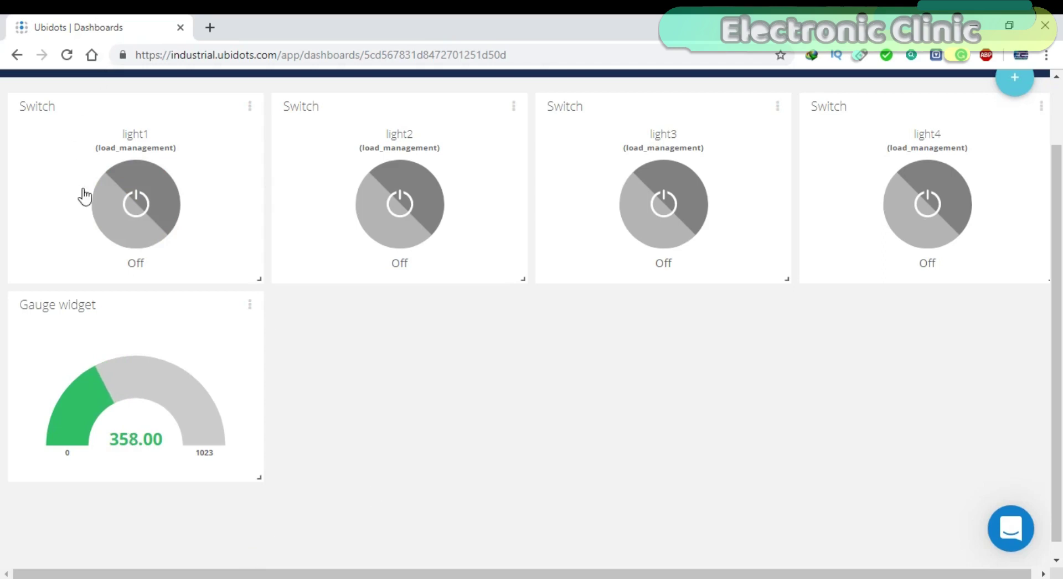
pyautogui.click(134, 203)
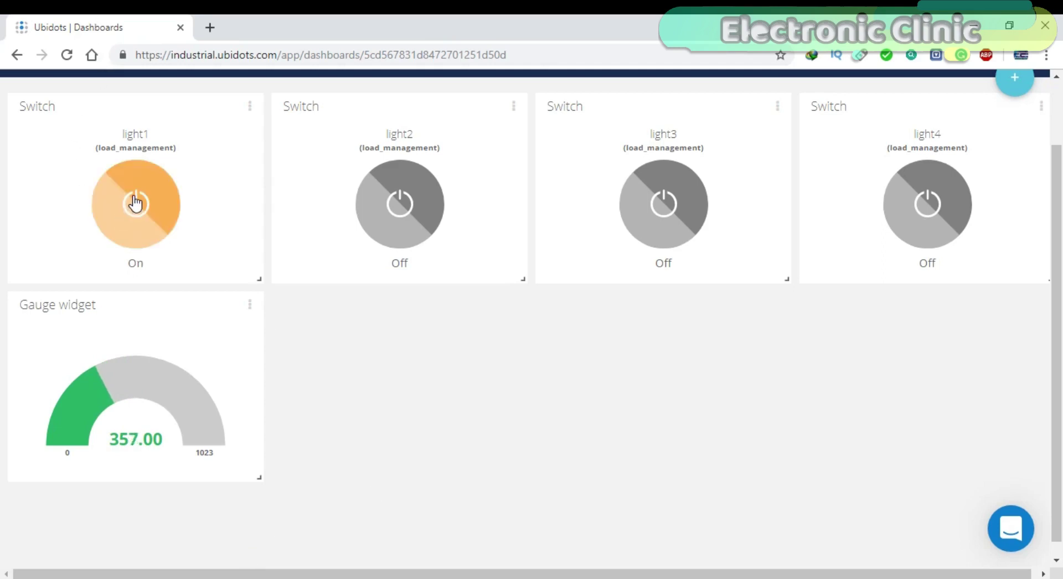
pyautogui.click(135, 203)
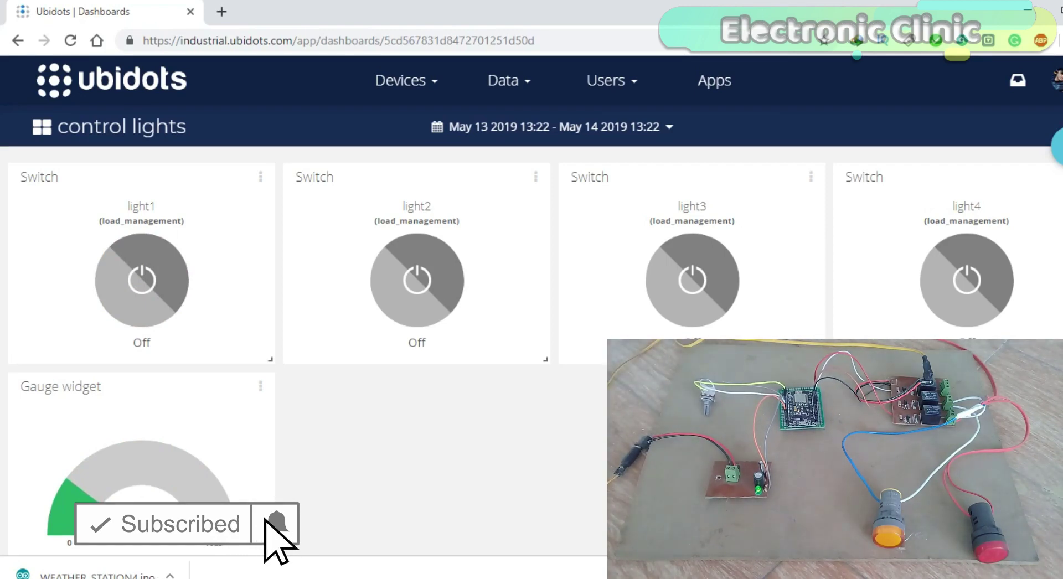
# Step: Test light2 and light1 one after the other, turning each switch on and back off
pyautogui.click(425, 287)
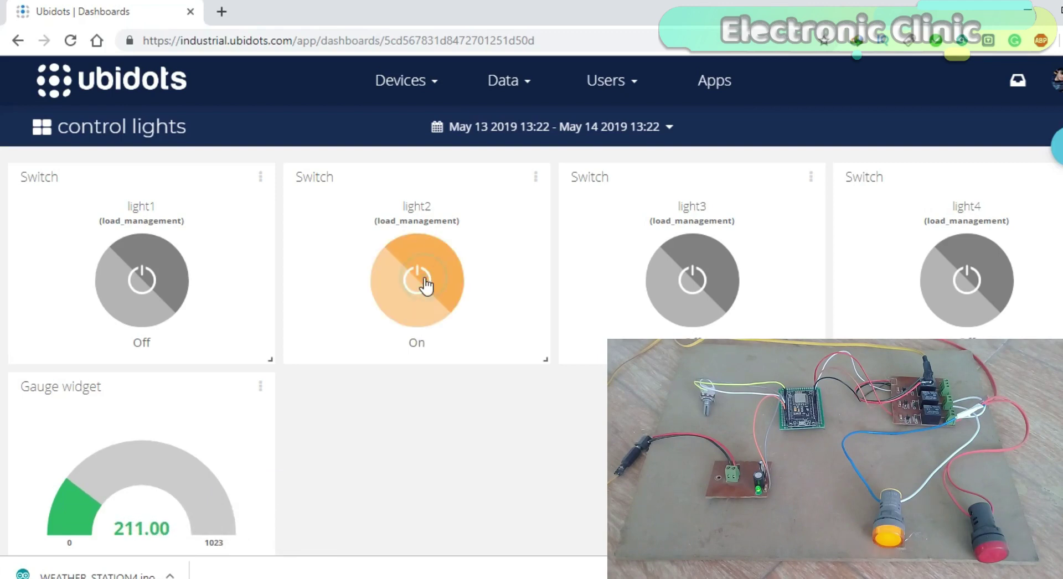
pyautogui.click(424, 285)
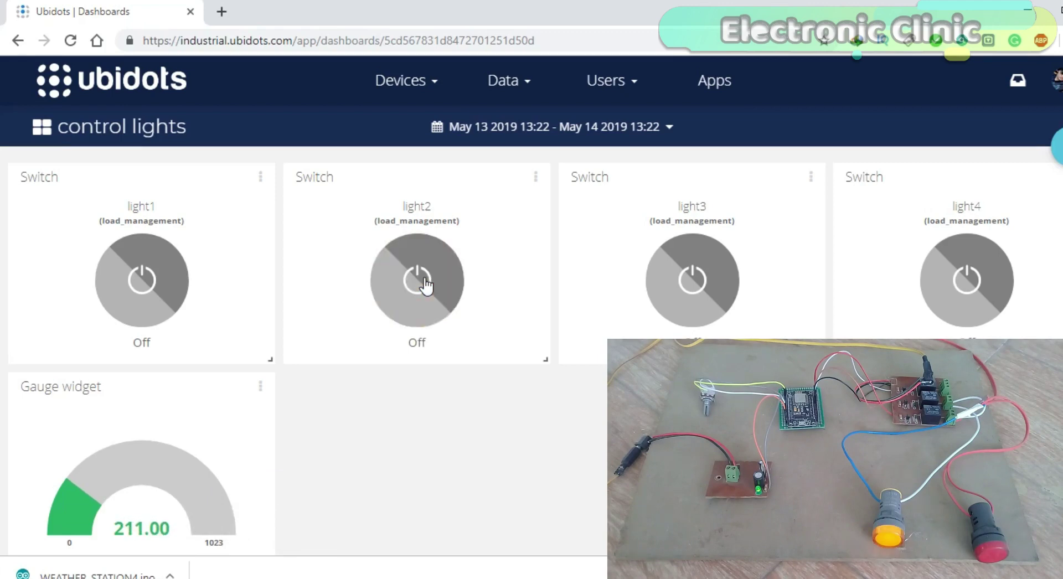
pyautogui.click(145, 264)
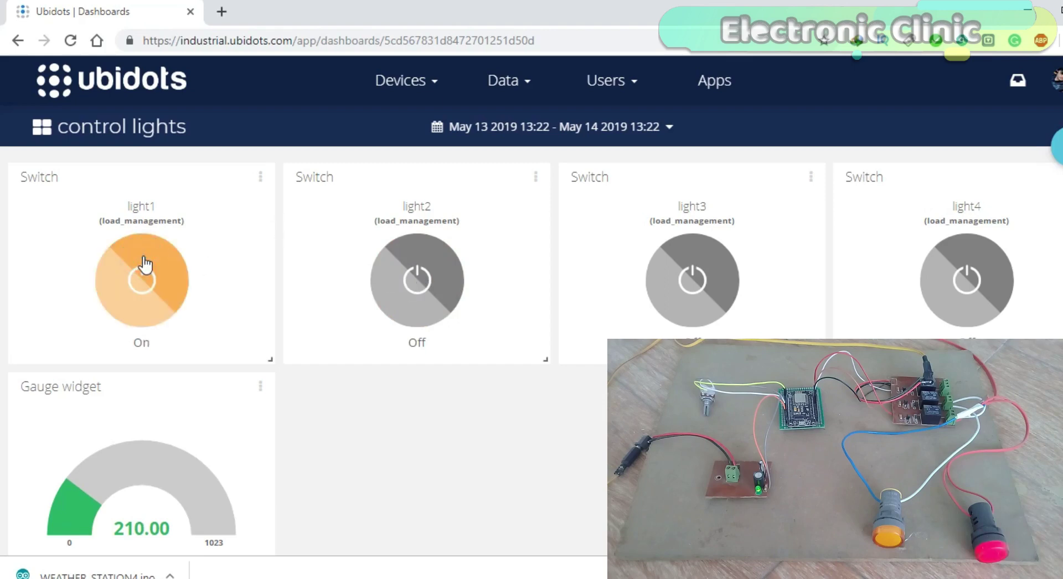
pyautogui.click(145, 264)
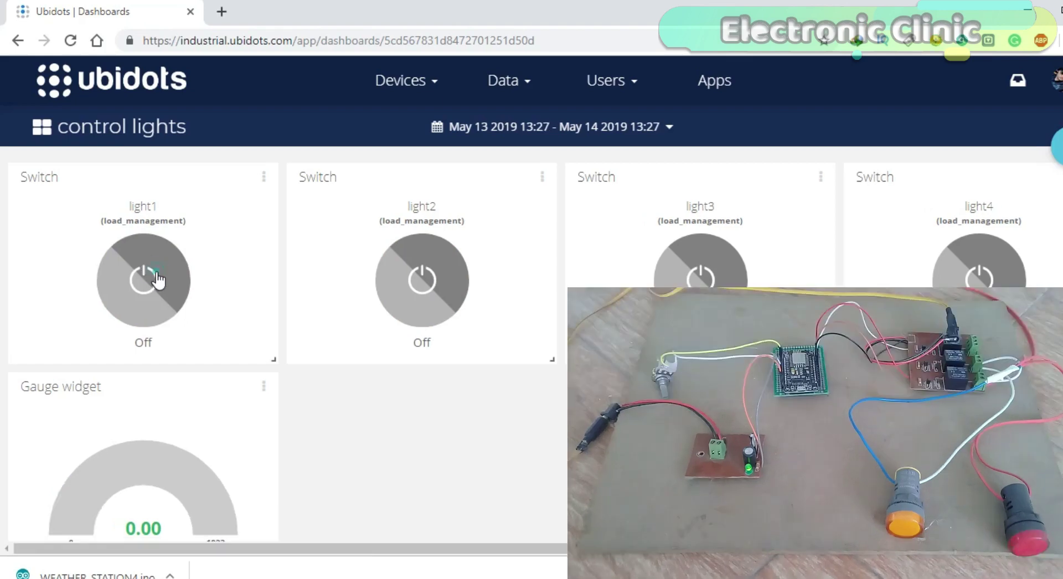
# Step: Turn light1 and light2 on together, turn light2 and light1 off again, and operate the light2 switch once more
pyautogui.click(145, 266)
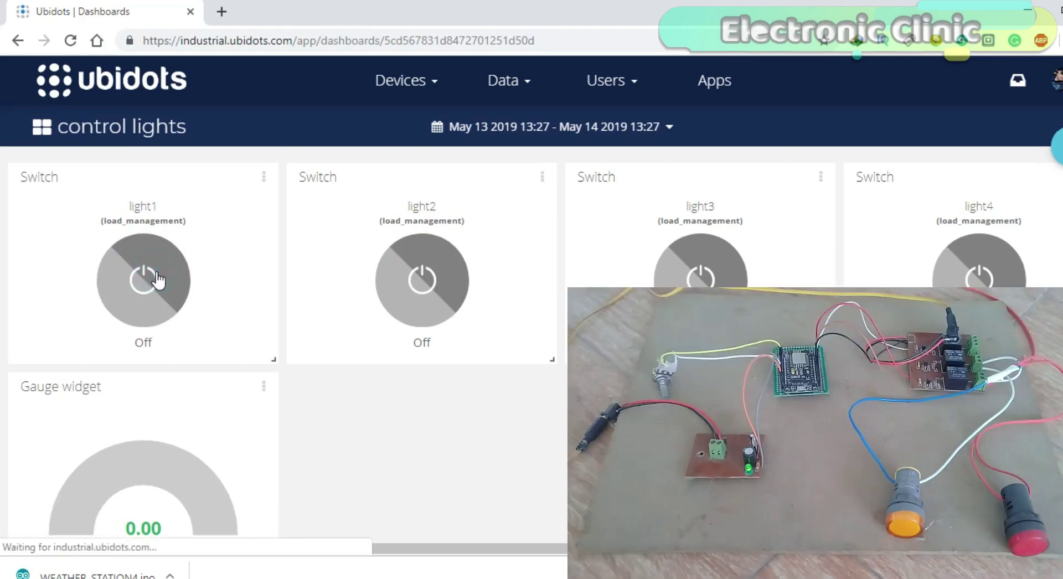
pyautogui.click(419, 268)
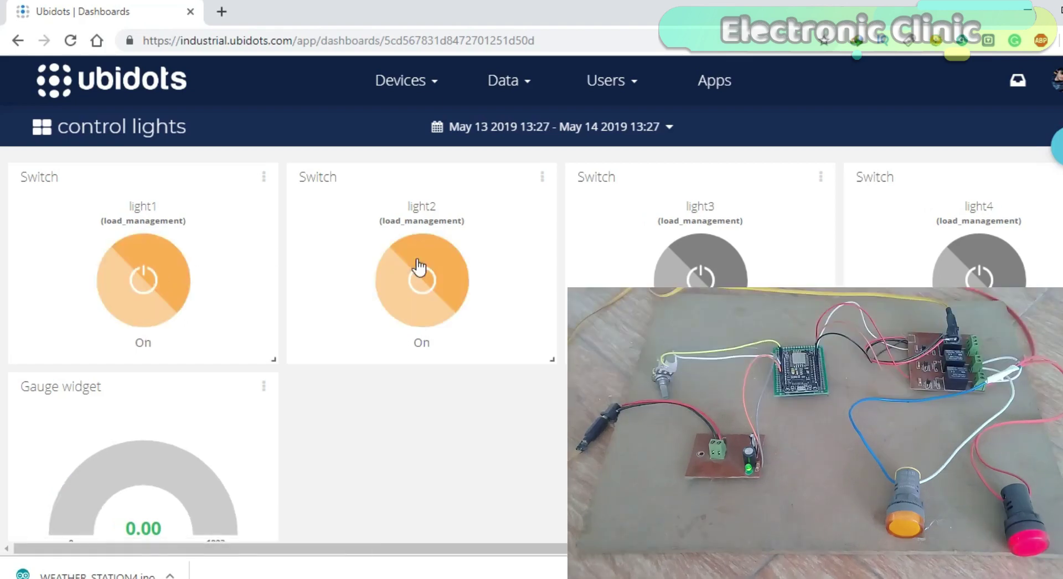
pyautogui.click(419, 268)
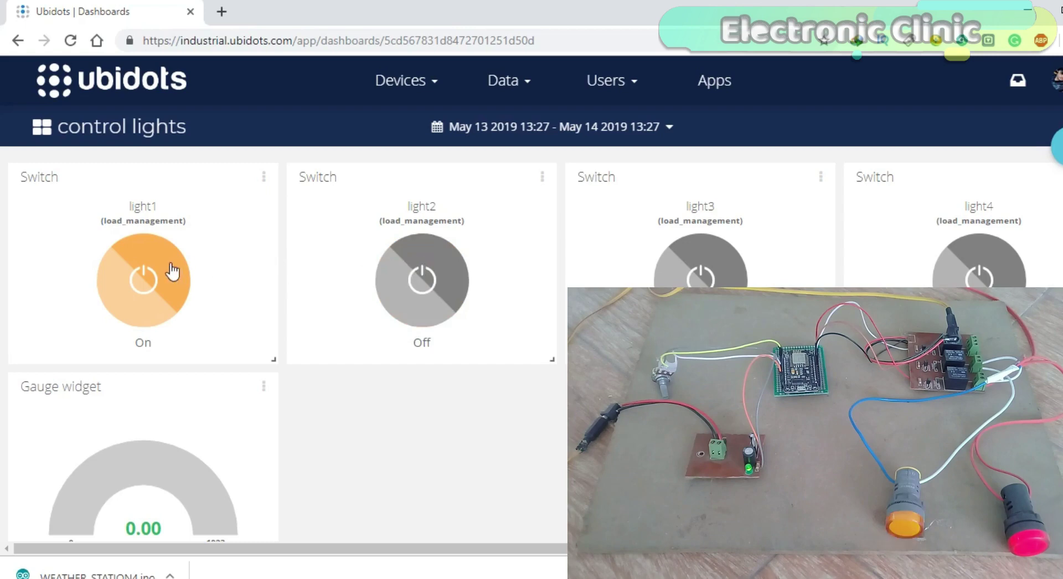
pyautogui.click(167, 260)
pyautogui.click(415, 280)
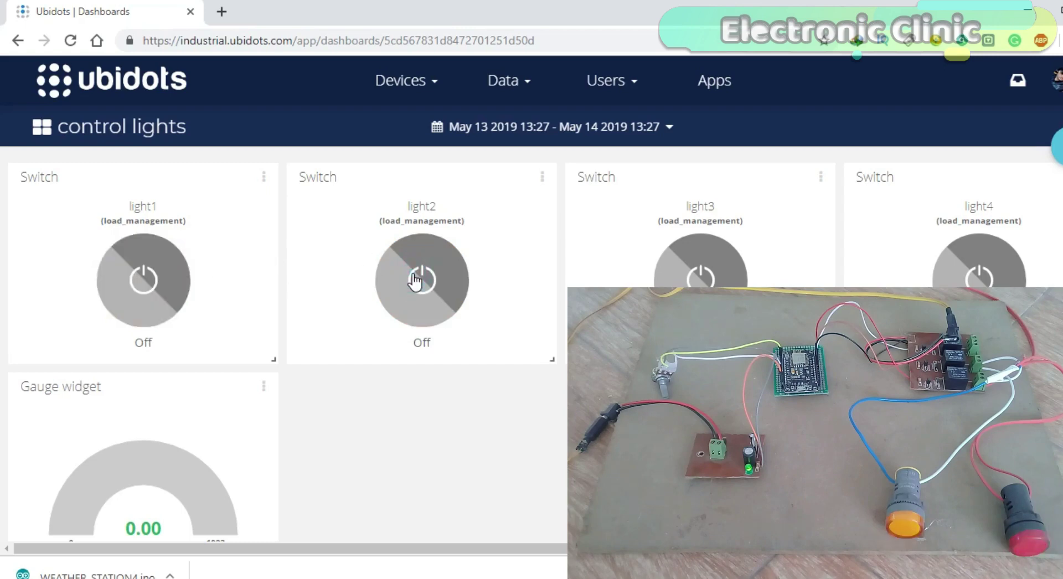